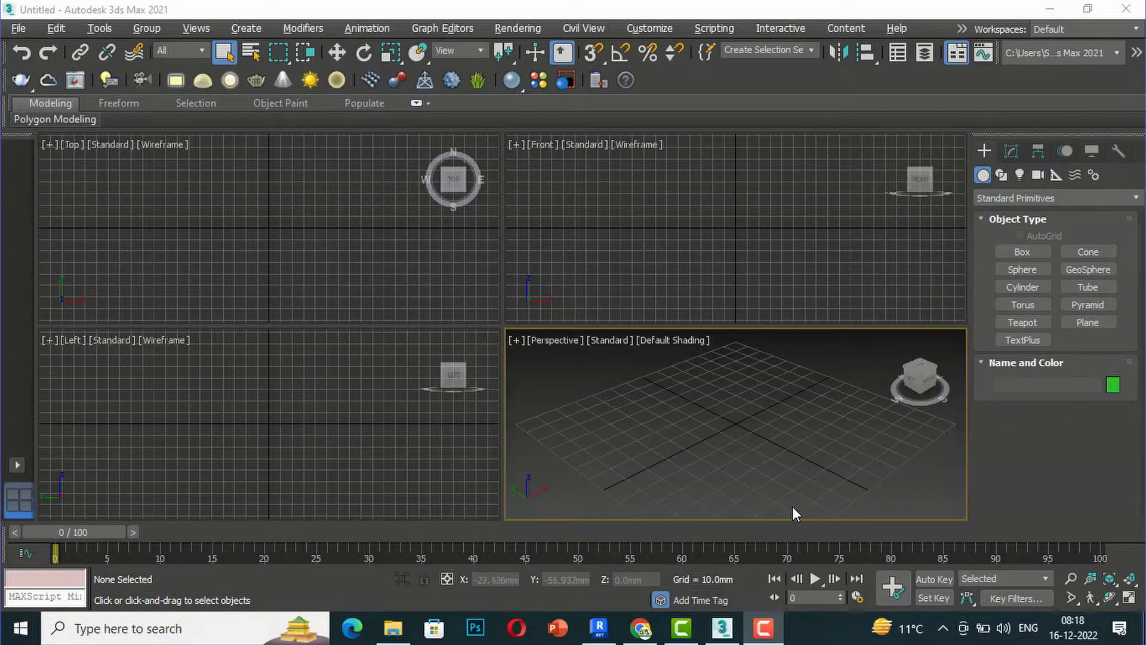
# Maximize the perspective viewport and create a box about 76 mm long, 62 mm wide and 62 mm high.
pyautogui.hotkey('alt', 'w')
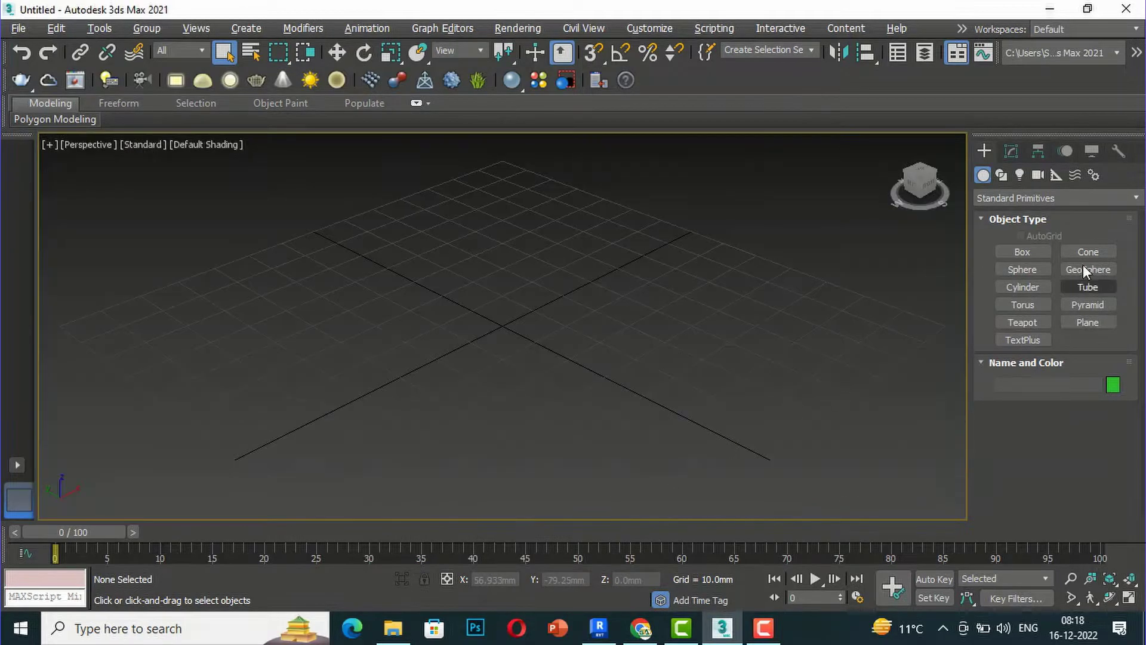
pyautogui.click(1023, 252)
pyautogui.moveTo(392, 333); pyautogui.dragTo(846, 355)
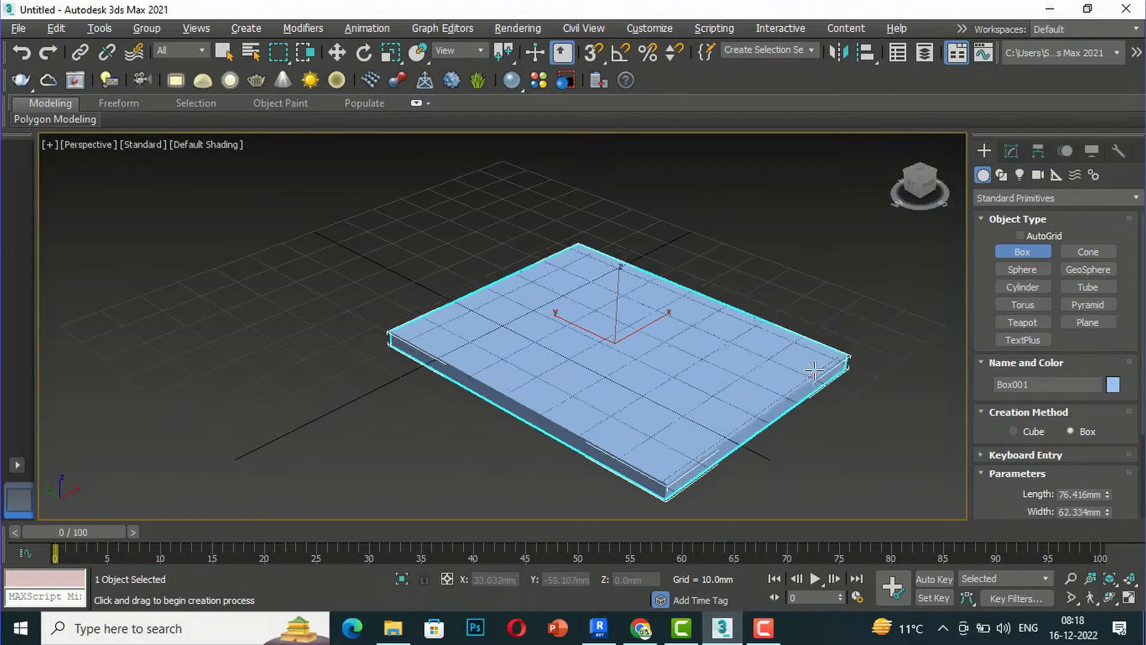
pyautogui.click(833, 172)
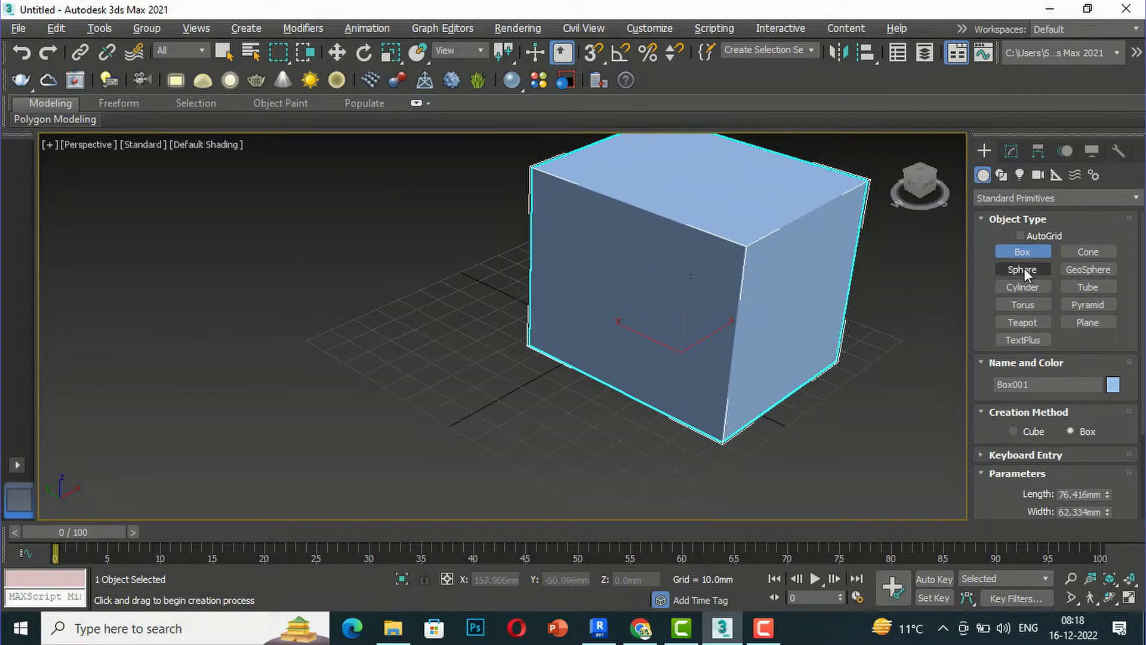
# Show edged faces in the viewport and set the box to 9 length, 6 width and 7 height segments.
pyautogui.click(215, 145)
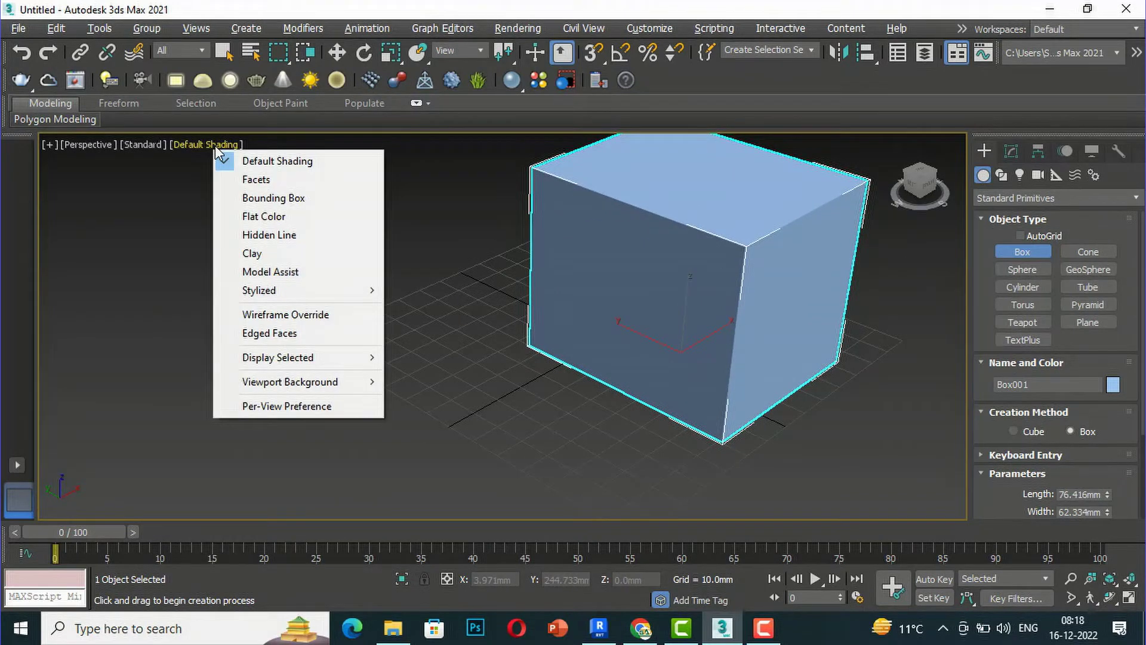
pyautogui.click(268, 333)
pyautogui.click(1011, 151)
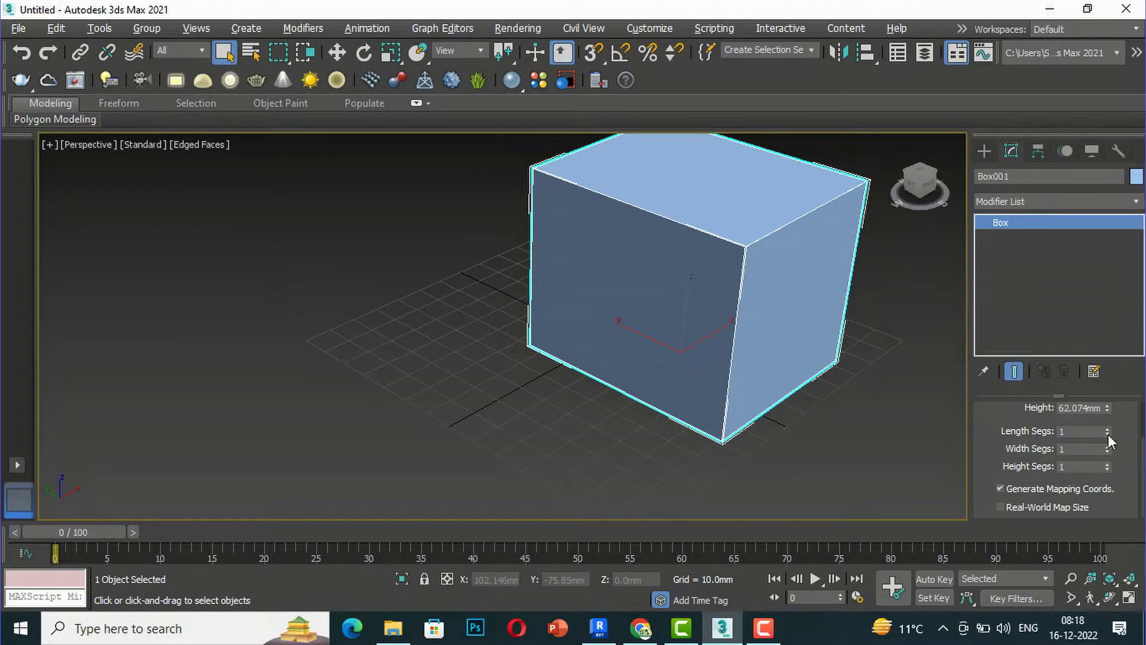
pyautogui.moveTo(1106, 432); pyautogui.dragTo(1106, 463)
pyautogui.moveTo(426, 371); pyautogui.dragTo(264, 423, button='middle')
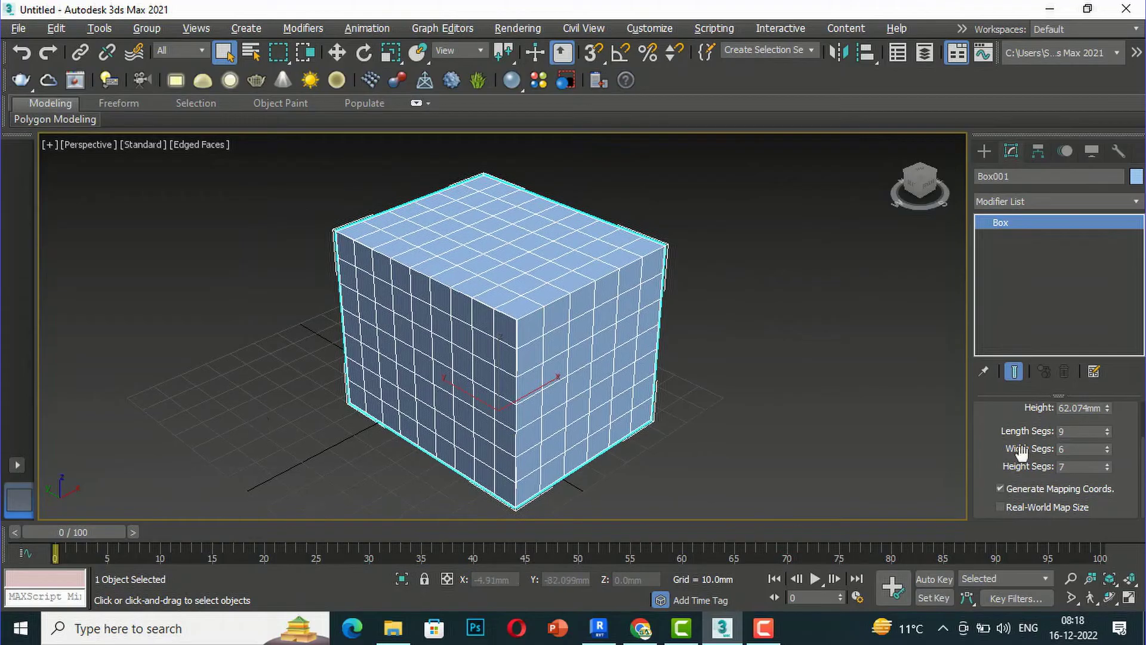
# Convert the segmented box to an Editable Poly and activate polygon sub-object selection.
pyautogui.rightClick(517, 318)
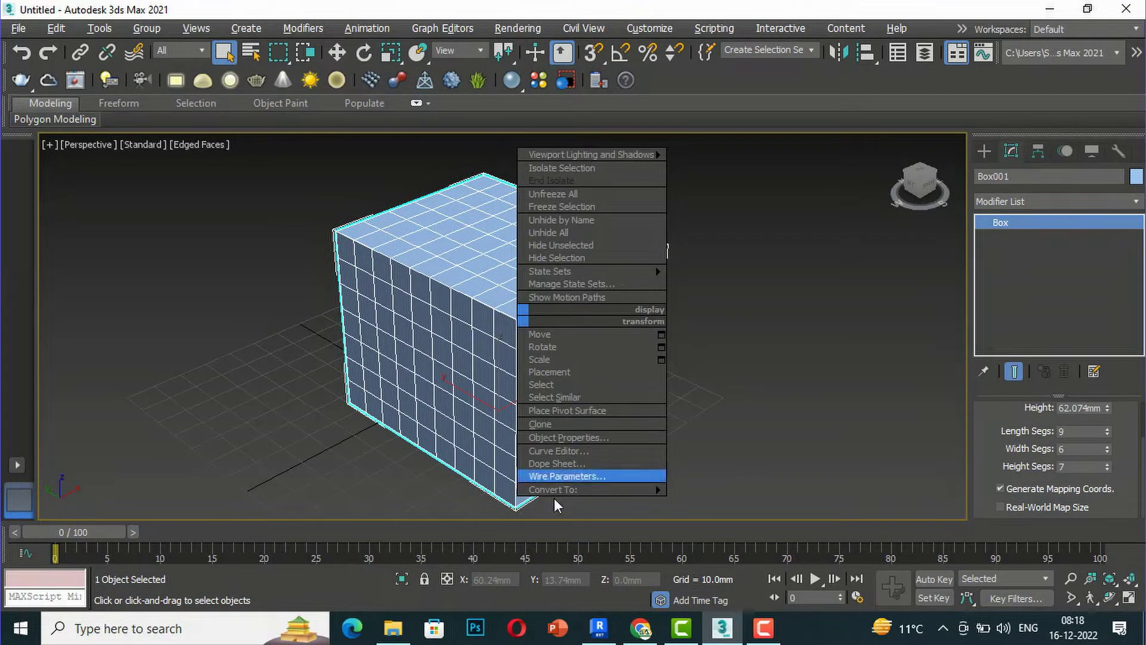
pyautogui.moveTo(566, 493)
pyautogui.click(732, 502)
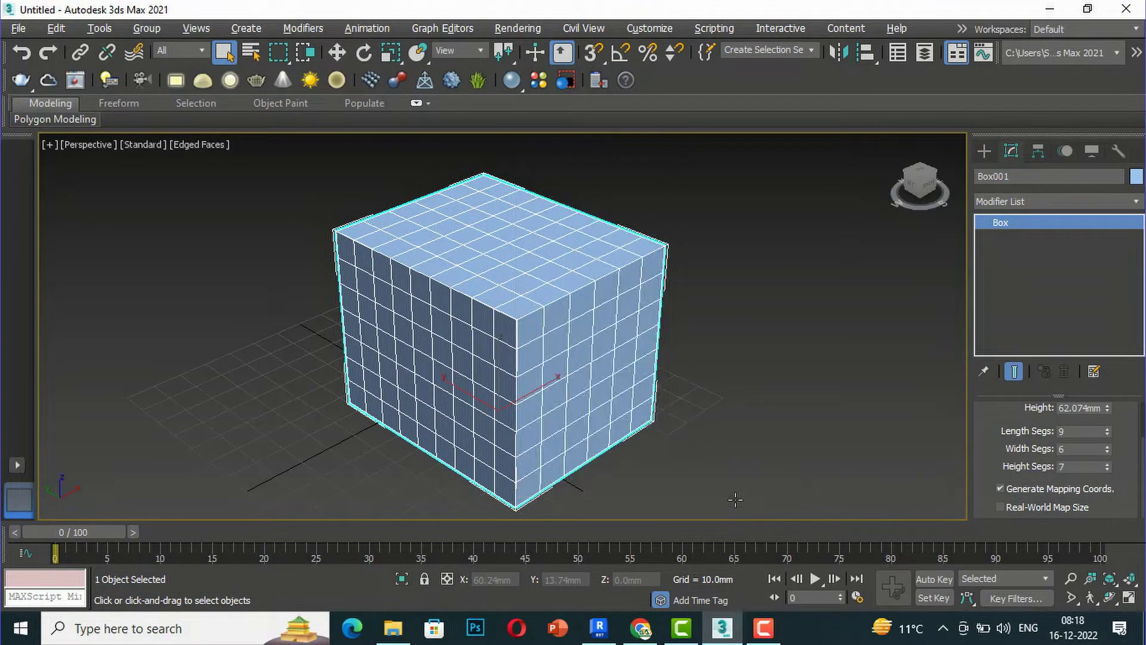
pyautogui.scroll(2, 1112, 444)
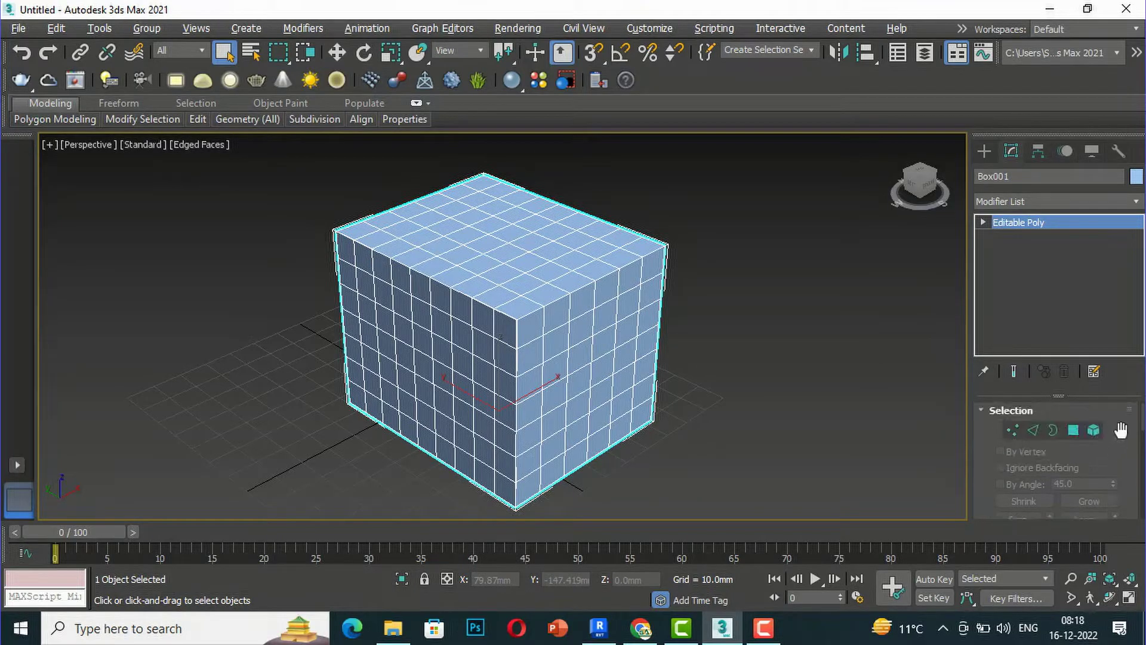
pyautogui.click(1073, 430)
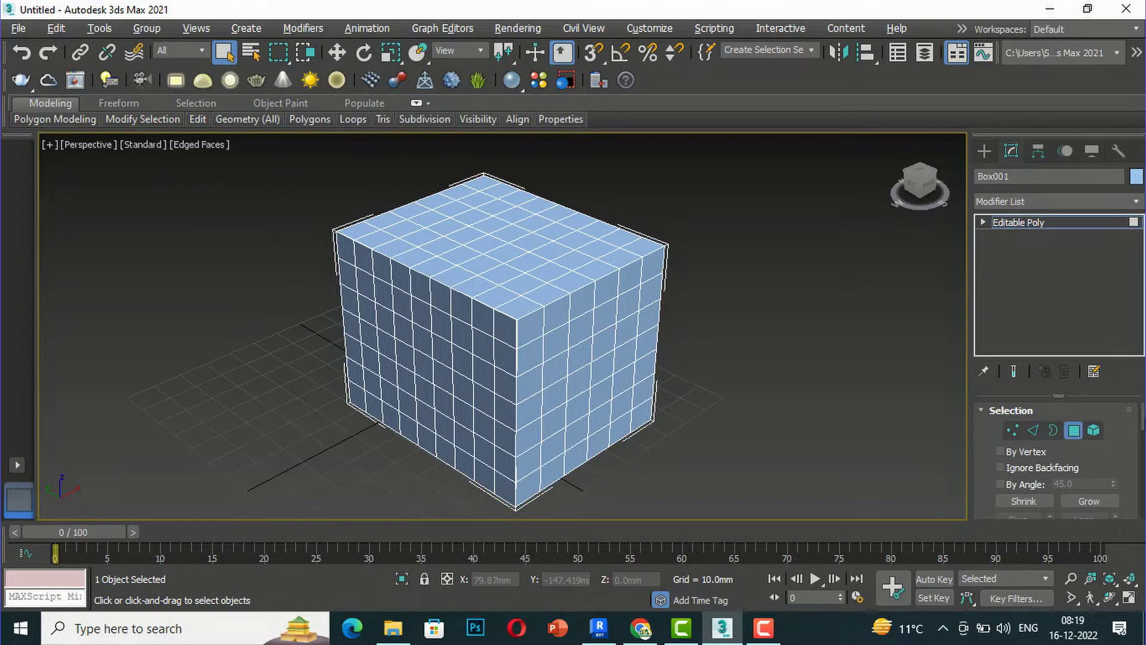
# Select the polygons two columns wide on both sides of the front vertical corner, including the two-by-two patch on top.
pyautogui.scroll(-10, 1143, 454)
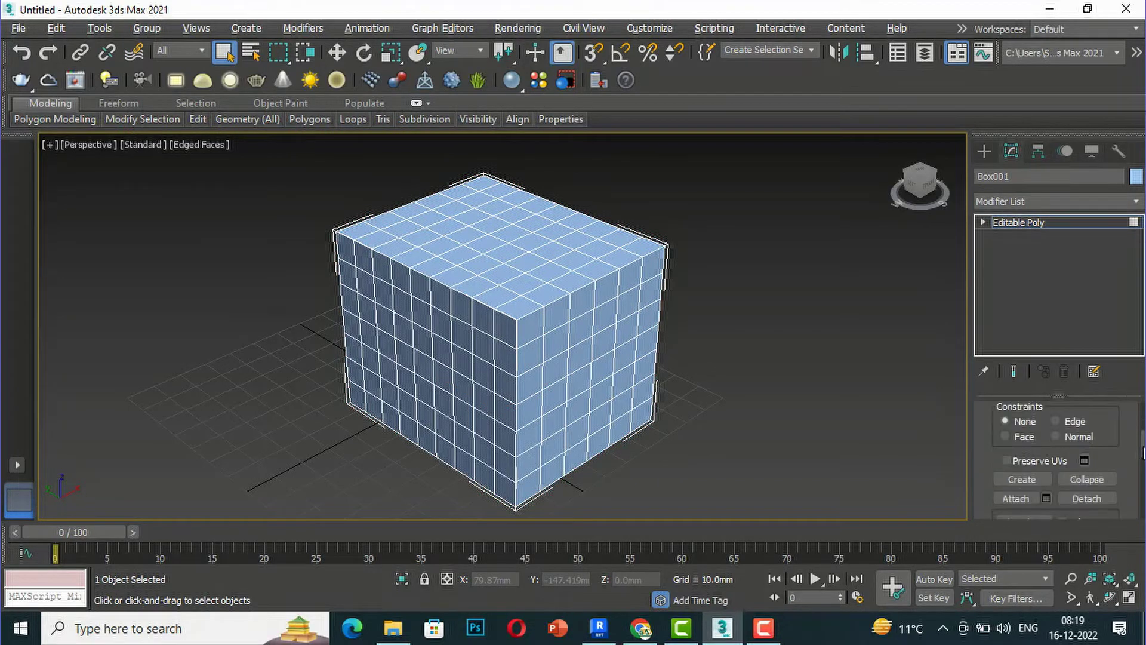
pyautogui.scroll(1, 1143, 462)
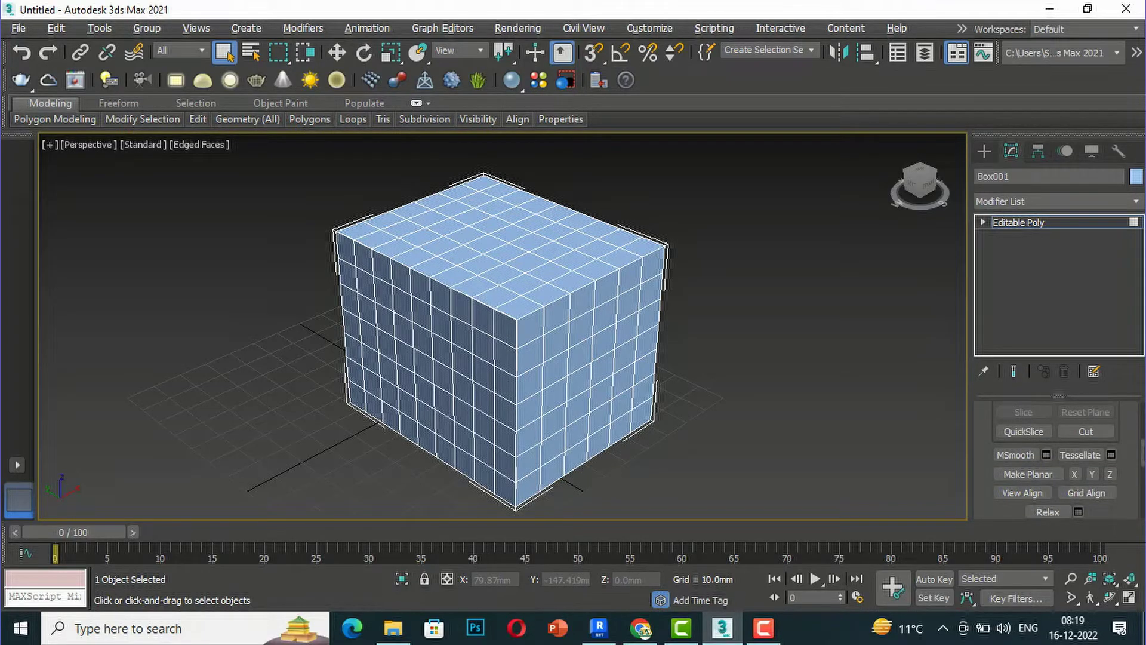
pyautogui.scroll(-1, 1142, 454)
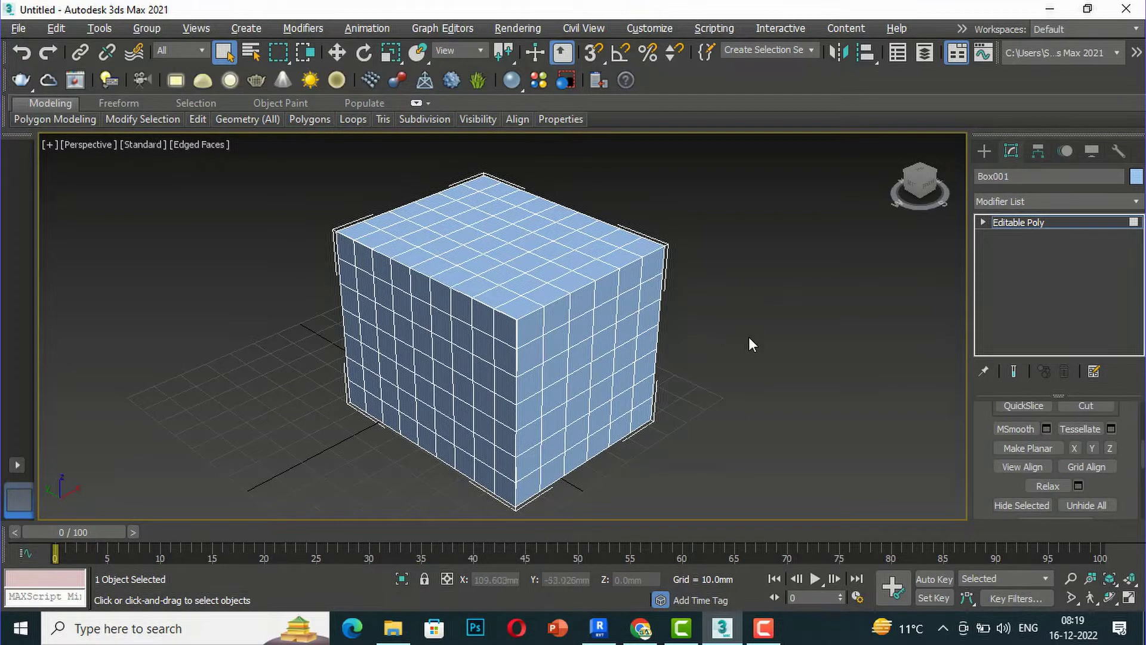
pyautogui.moveTo(750, 337); pyautogui.dragTo(750, 305, button='middle')
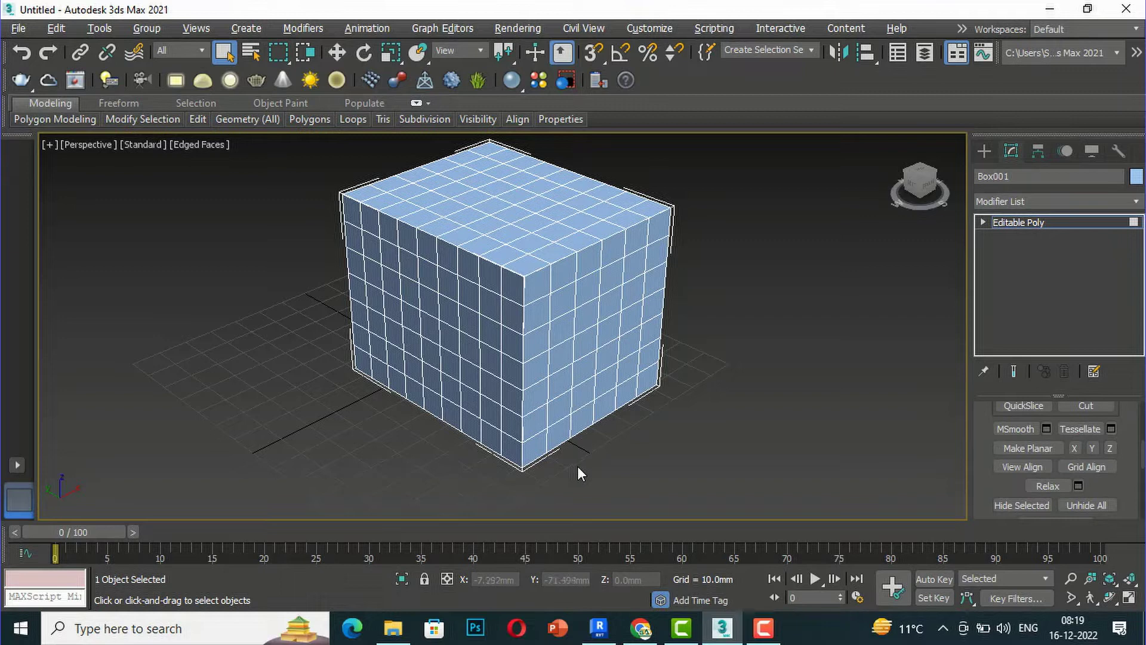
pyautogui.moveTo(560, 477); pyautogui.dragTo(487, 256)
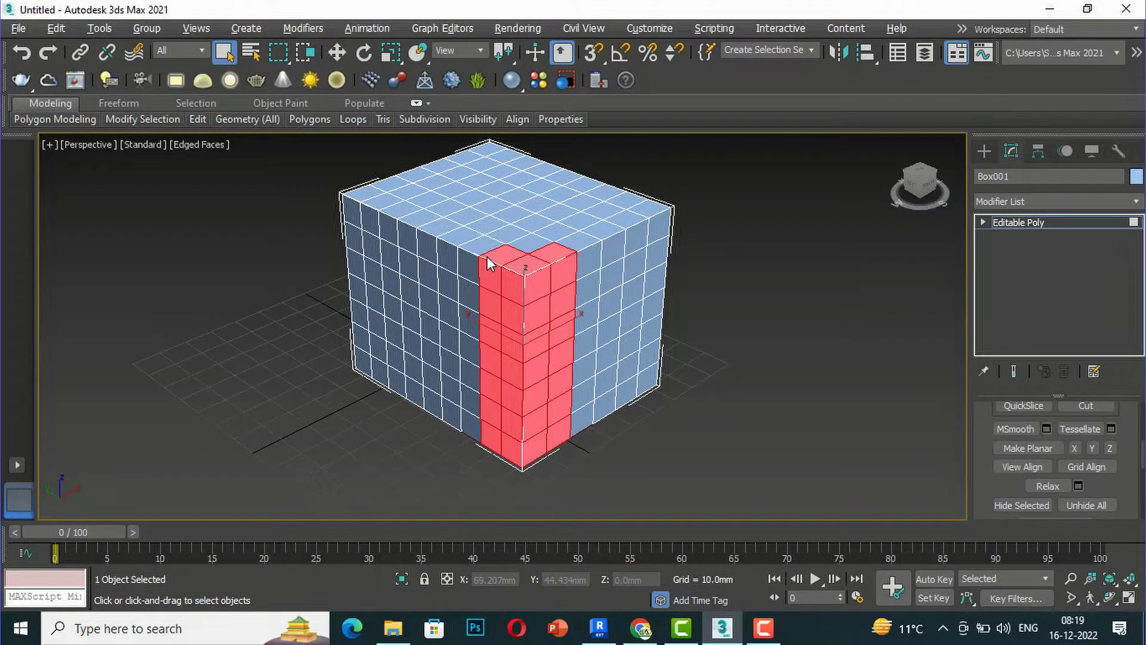
pyautogui.keyDown('ctrl'); pyautogui.click(528, 246); pyautogui.keyUp('ctrl')
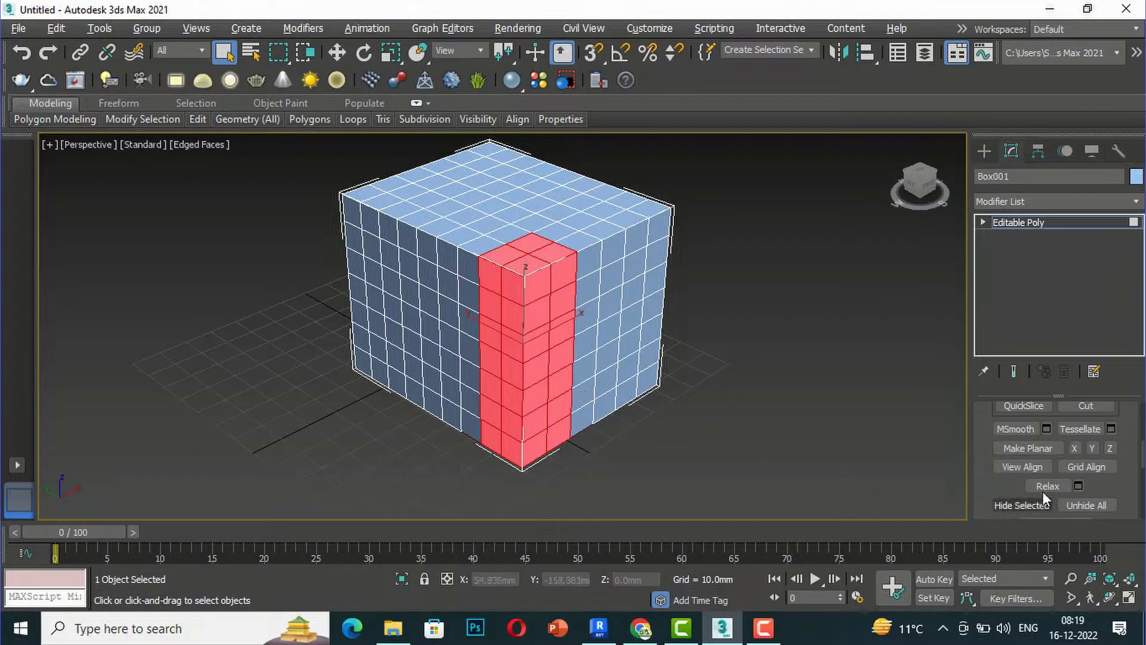
# Start MeshSmooth with its settings on the selected corner polygons, using a smoothness of 1.0.
pyautogui.click(1046, 428)
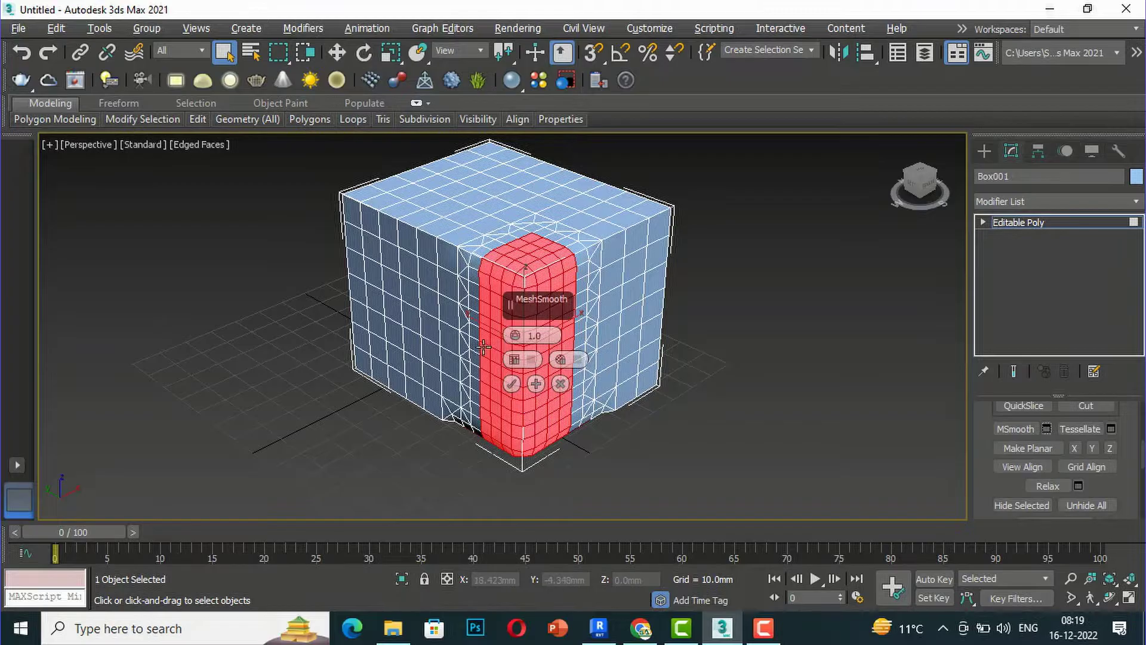
pyautogui.scroll(3, 484, 347)
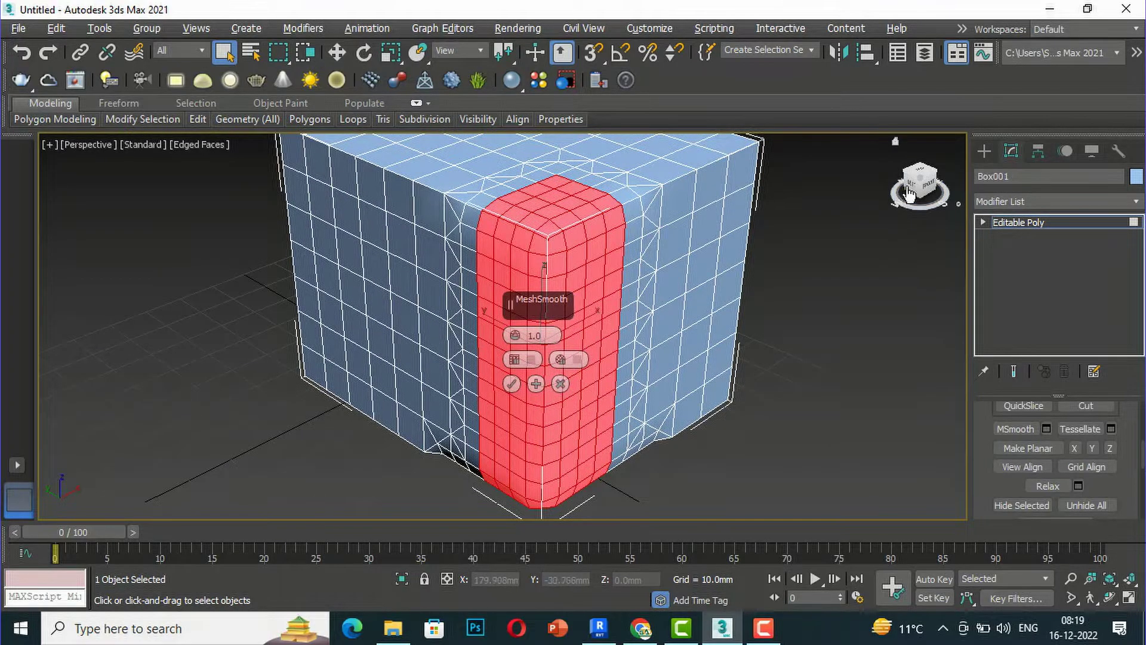
pyautogui.click(914, 190)
pyautogui.keyDown('alt'); pyautogui.moveTo(409, 370); pyautogui.dragTo(410, 369, button='middle'); pyautogui.keyUp('alt')
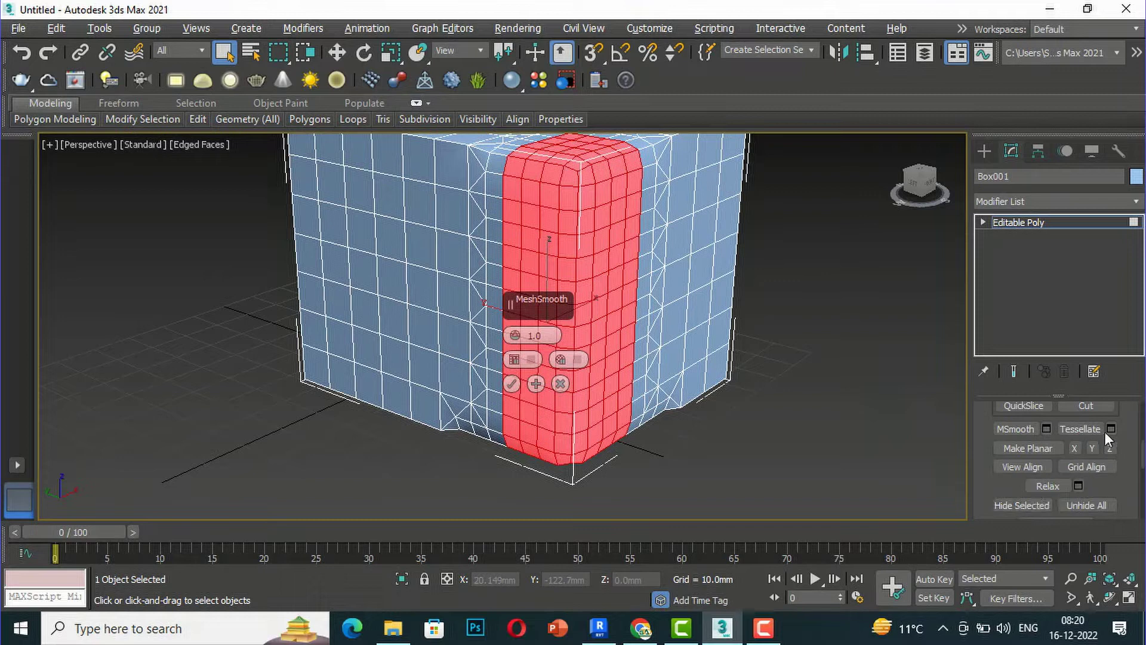
pyautogui.scroll(-3, 1142, 460)
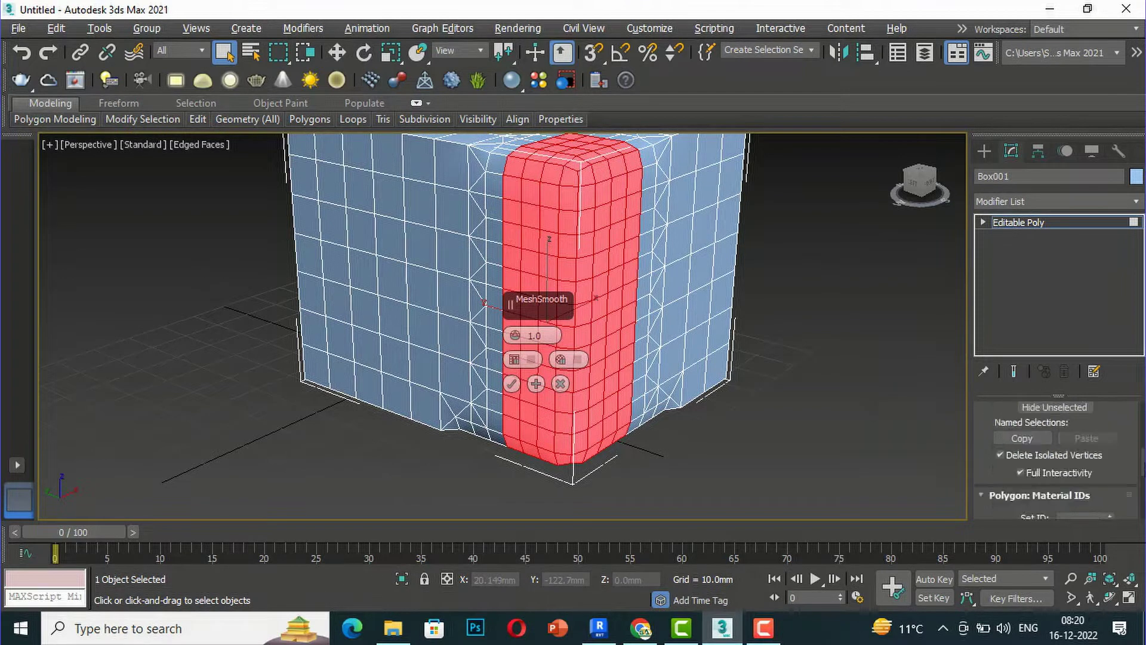
pyautogui.scroll(10, 1142, 430)
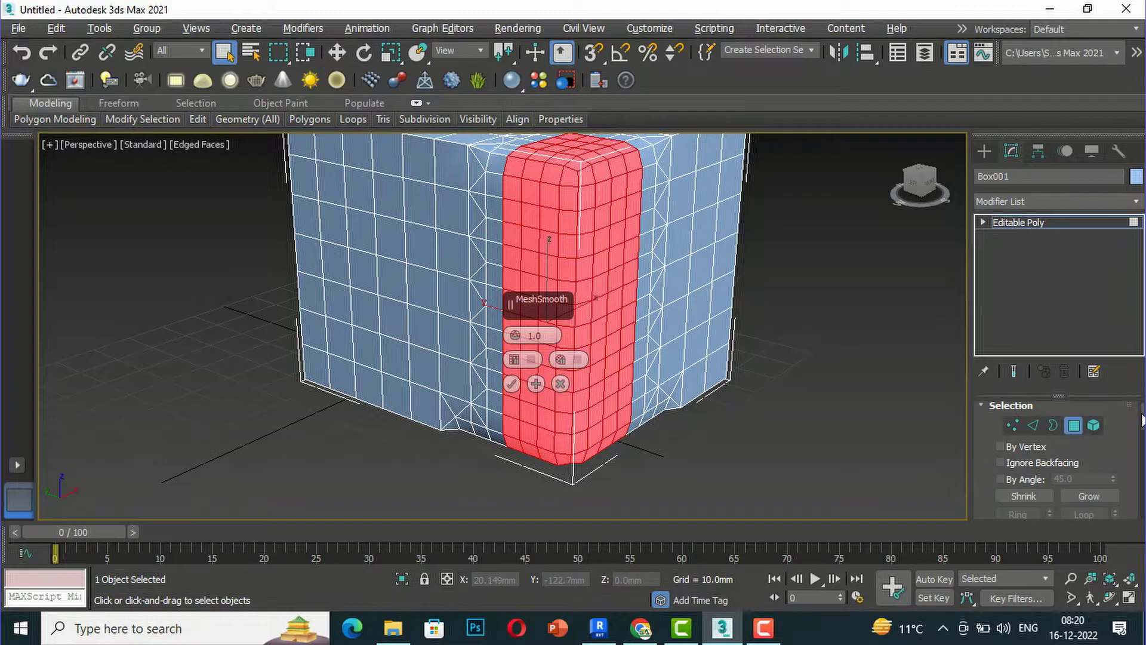
pyautogui.scroll(-5, 1141, 421)
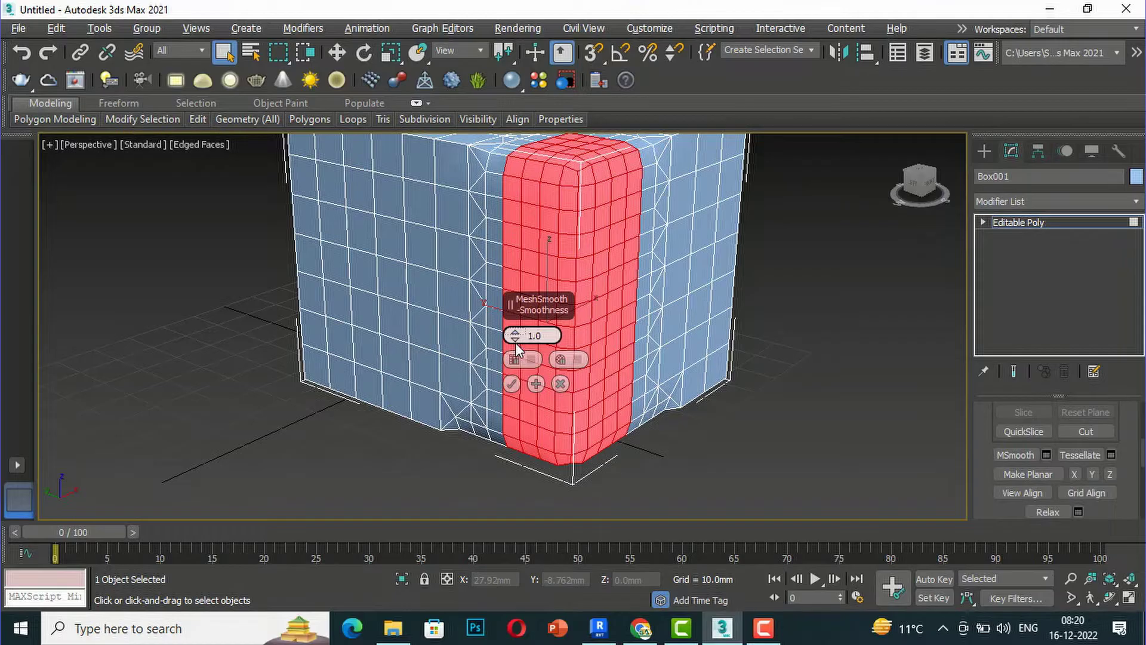
pyautogui.moveTo(514, 341); pyautogui.dragTo(517, 337)
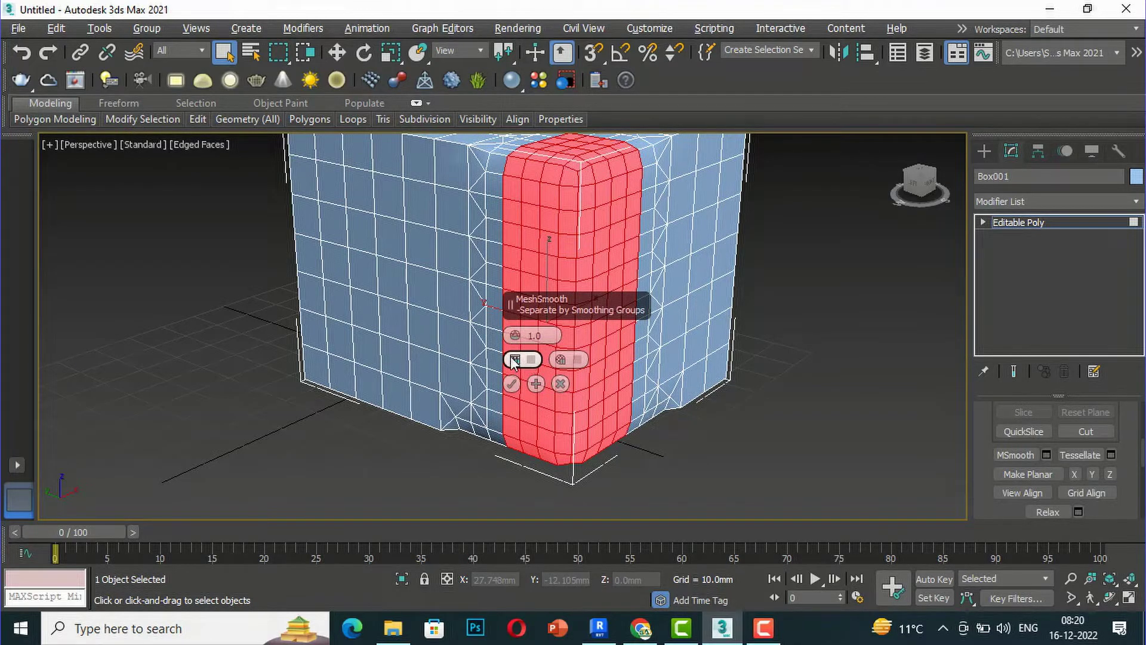
# Try the MeshSmooth options for separating by smoothing groups and by material ID, switching each one off again.
pyautogui.click(514, 361)
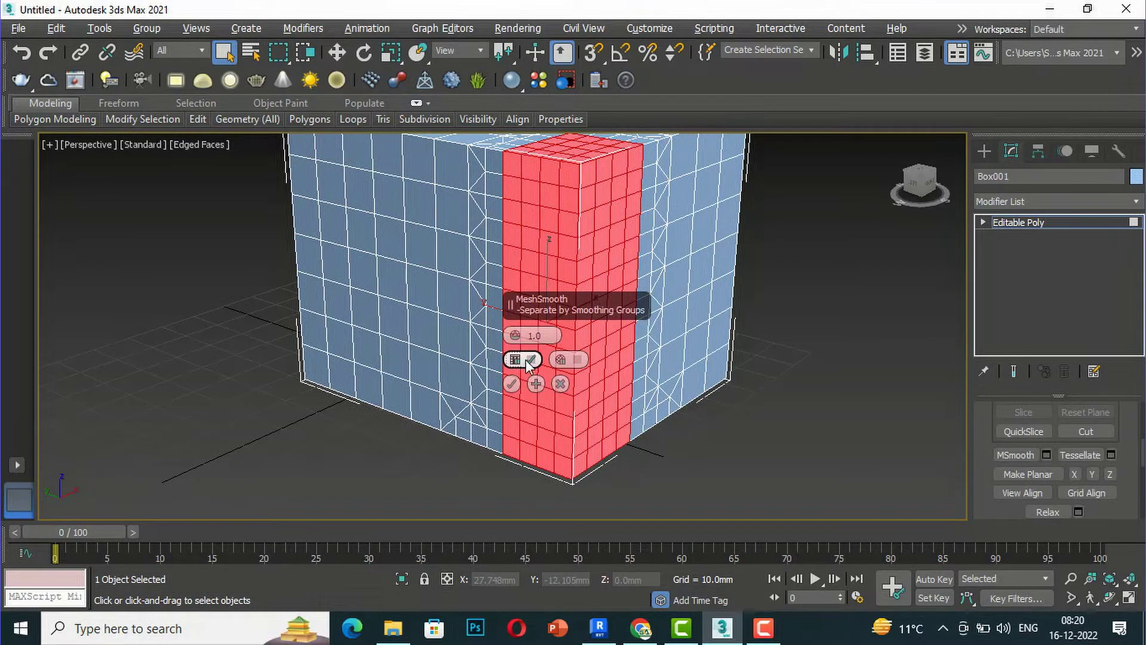
pyautogui.click(528, 359)
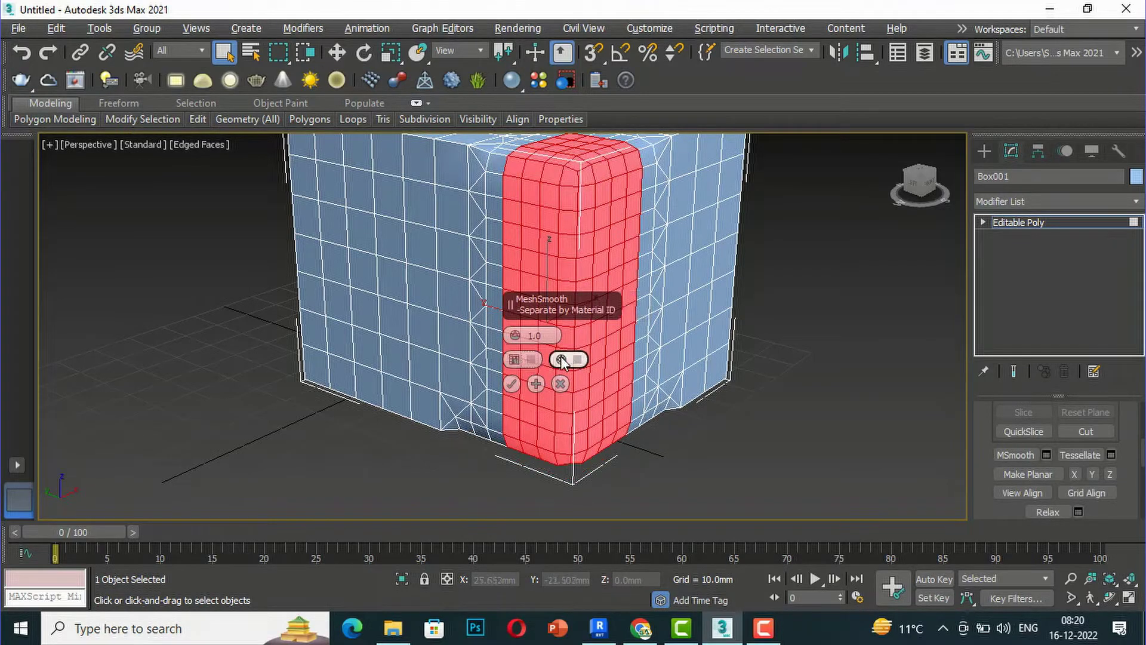
pyautogui.click(578, 360)
pyautogui.click(578, 360)
pyautogui.click(562, 361)
pyautogui.click(562, 361)
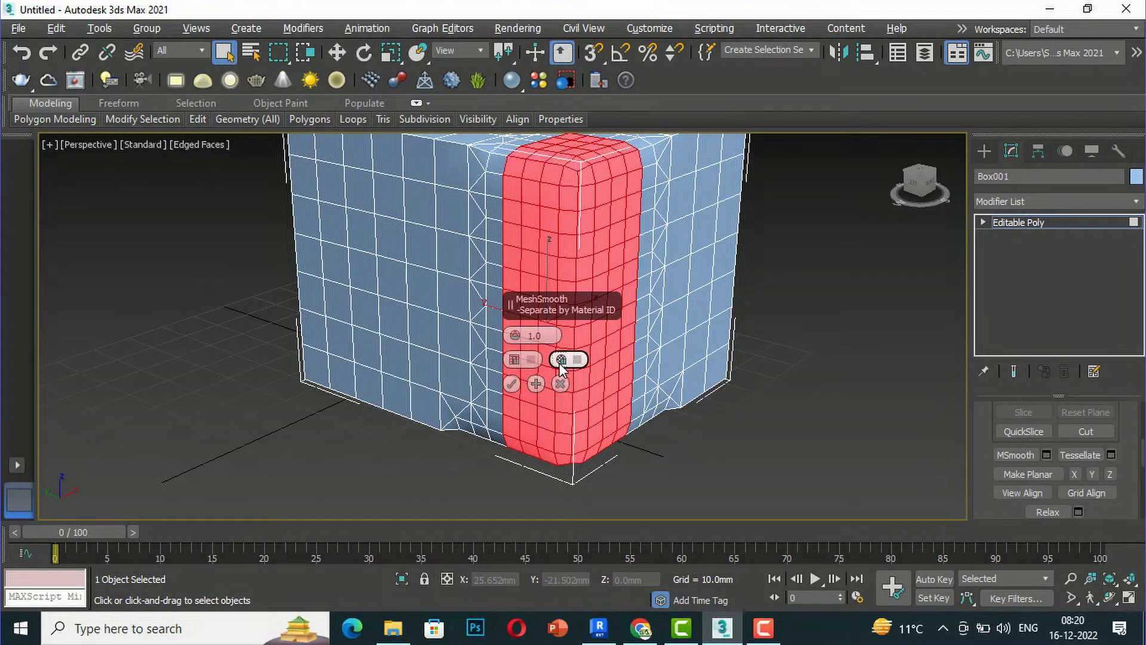
# Apply the MeshSmooth to the corner polygons with both separation options off.
pyautogui.click(512, 384)
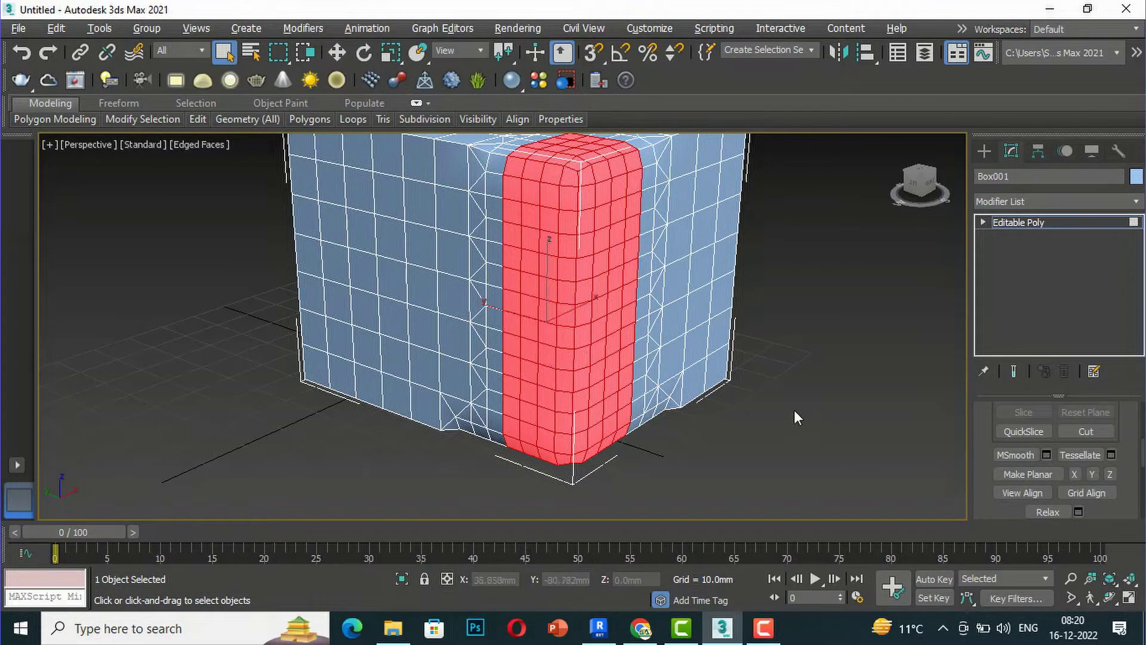
pyautogui.scroll(-4, 796, 411)
pyautogui.scroll(4, 798, 412)
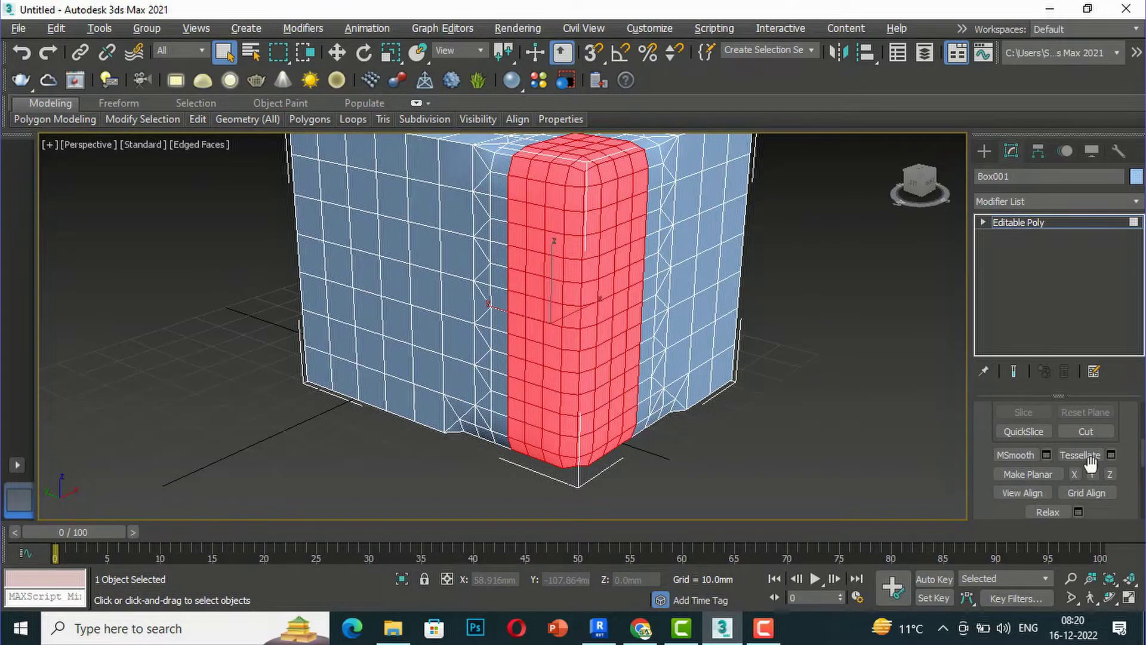
# Select one polygon on the plain side face of the box and start Tessellate with its settings.
pyautogui.moveTo(814, 405); pyautogui.dragTo(968, 443, button='middle')
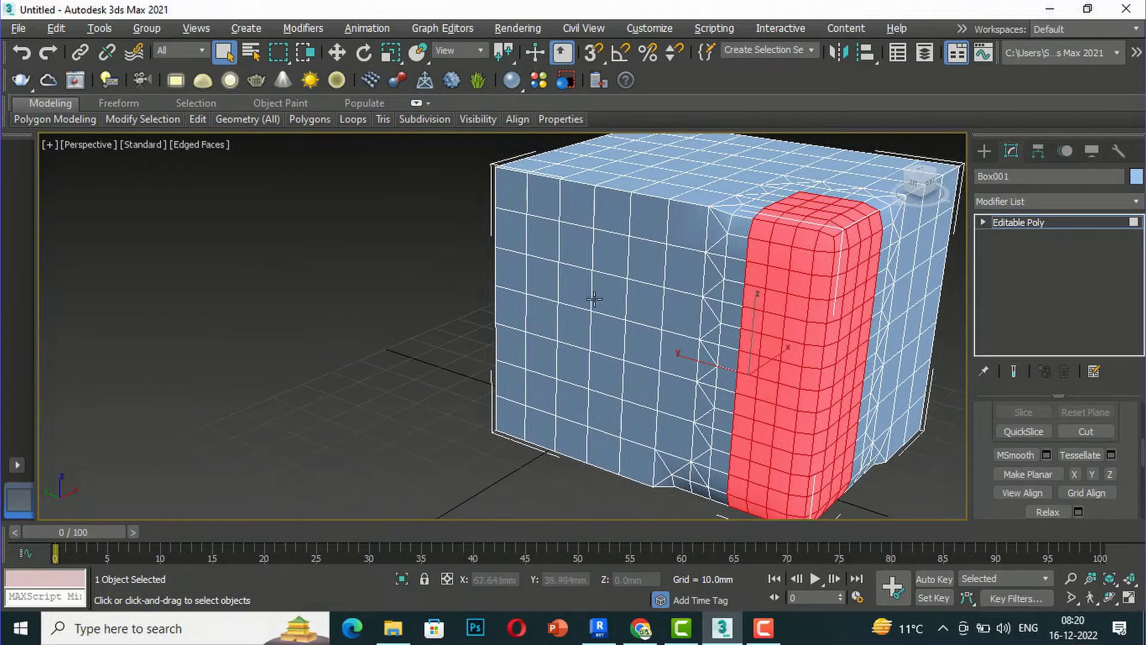
pyautogui.click(577, 281)
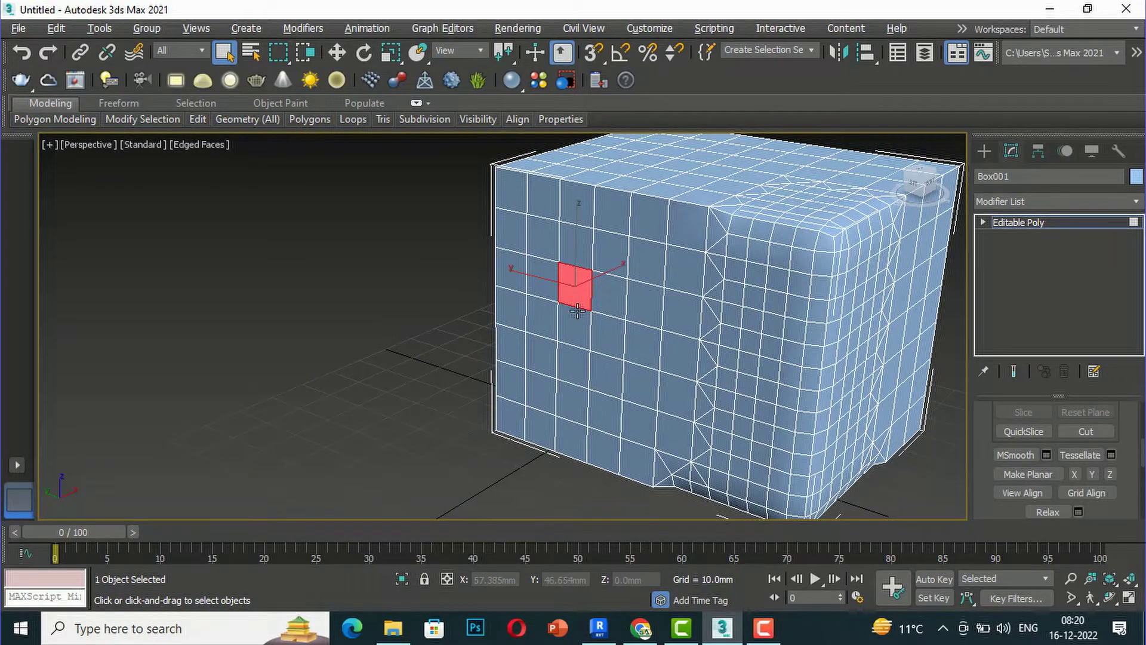
pyautogui.scroll(3, 575, 310)
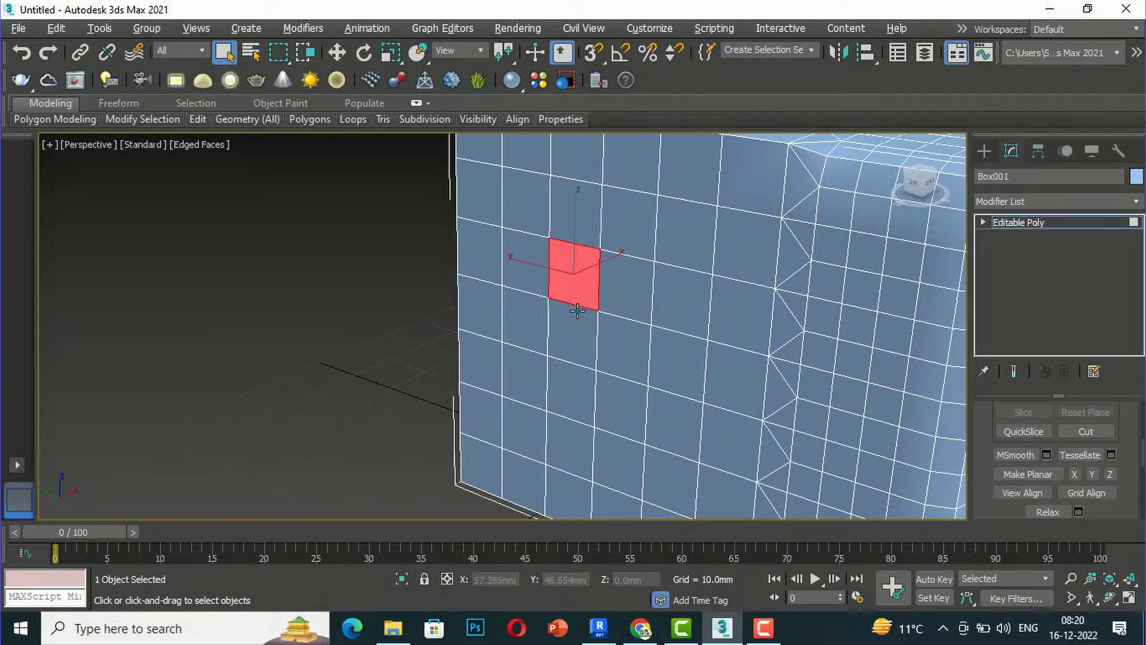
pyautogui.click(1112, 455)
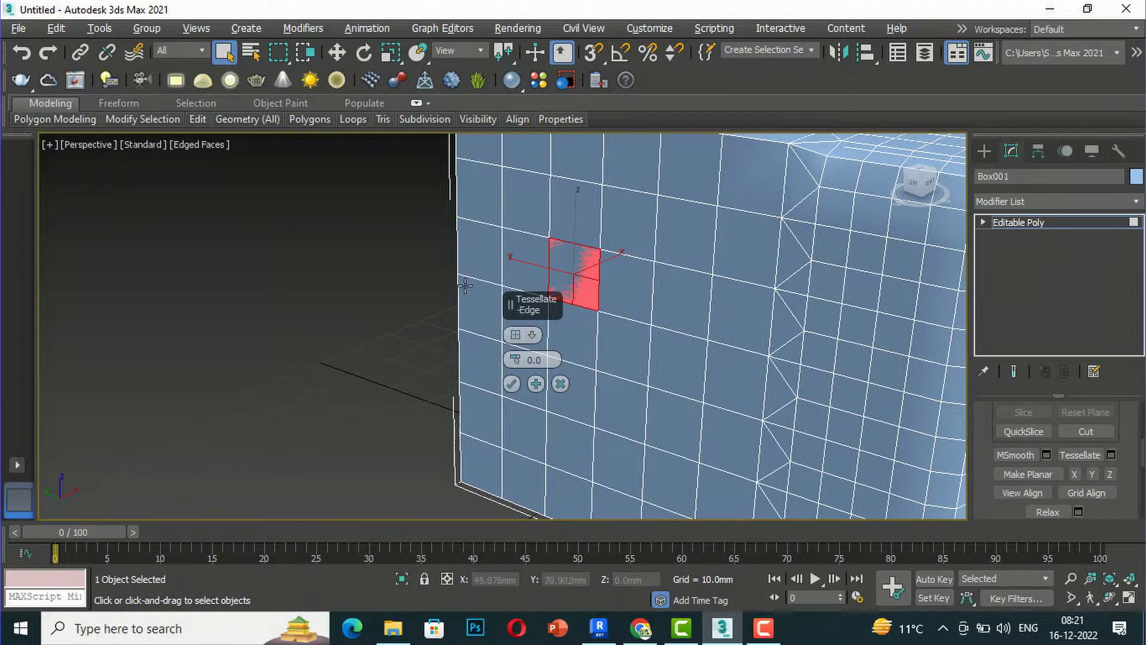
pyautogui.scroll(4, 578, 264)
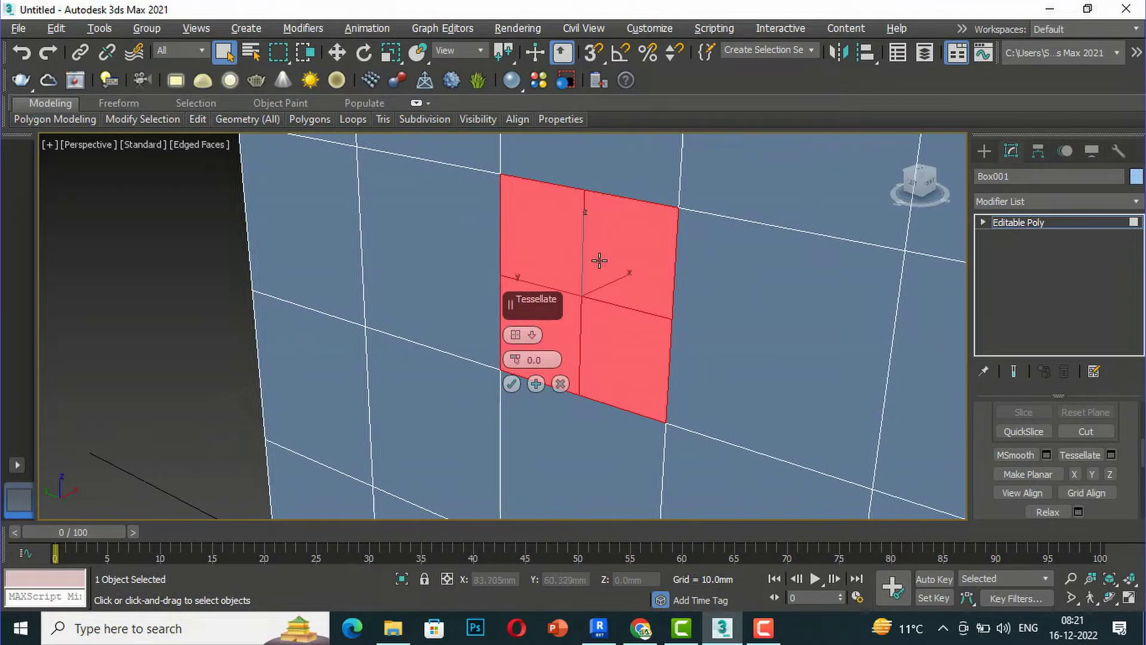
pyautogui.scroll(-2, 600, 260)
pyautogui.scroll(2, 598, 259)
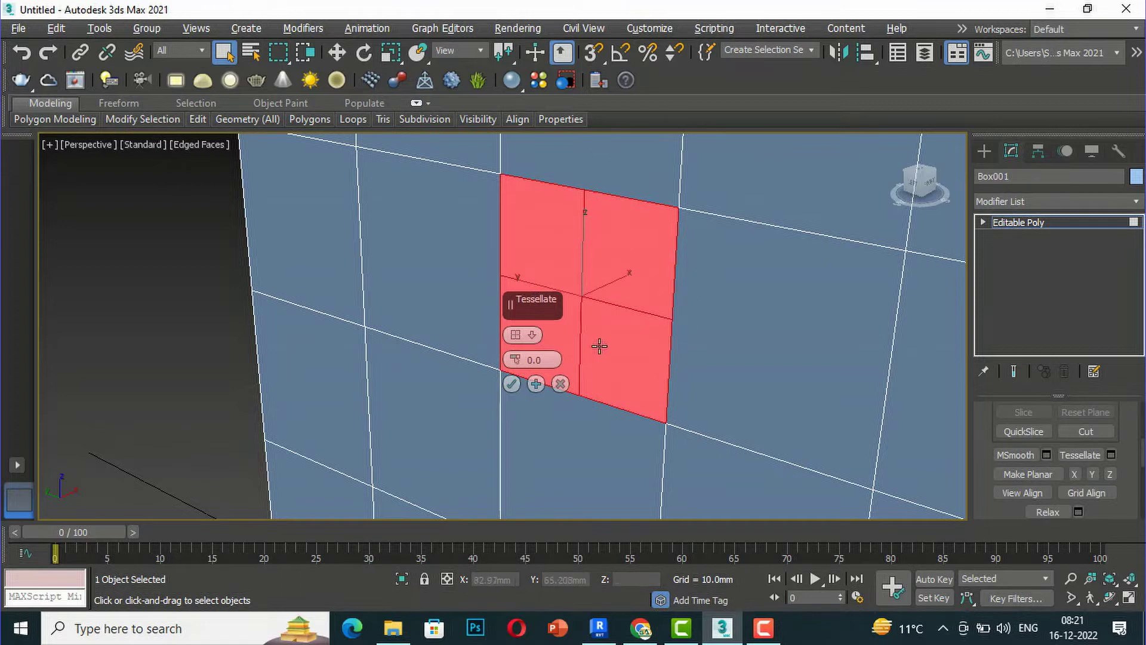
# Try the Face tessellation type on the selected polygon and switch back to Edge.
pyautogui.click(532, 335)
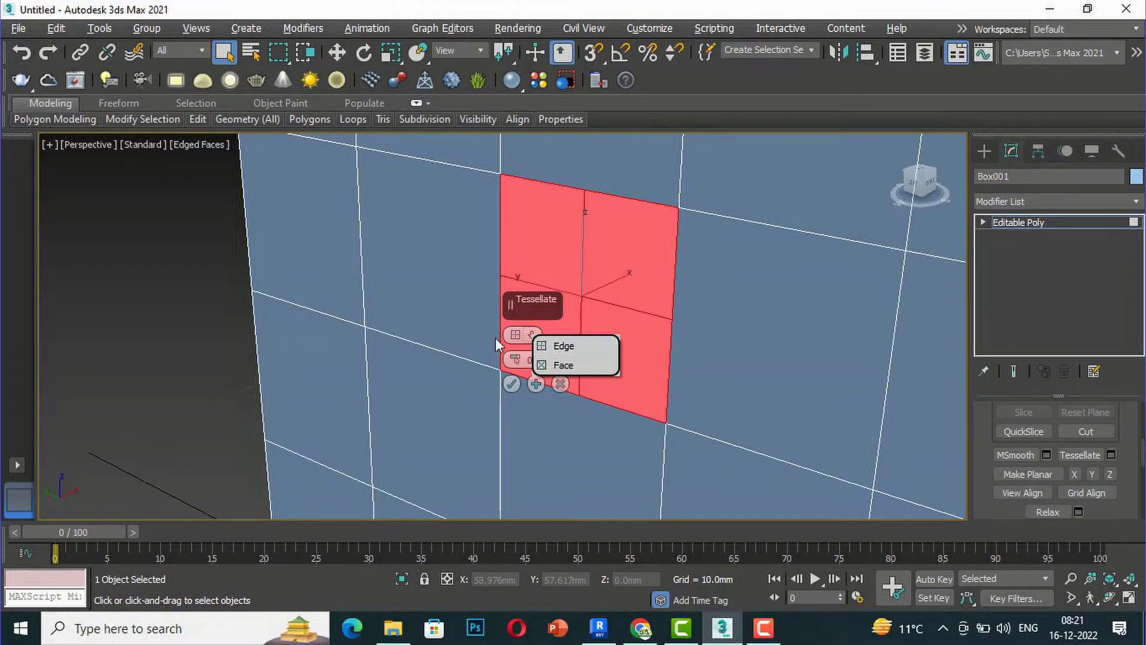
pyautogui.click(547, 364)
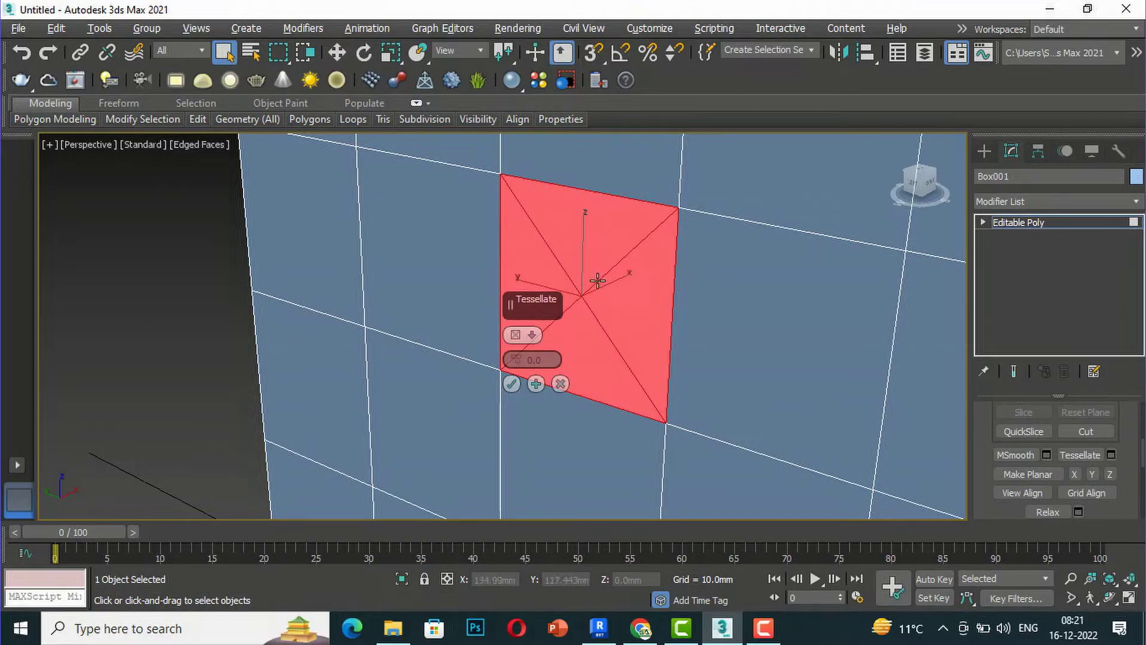
pyautogui.click(532, 335)
pyautogui.click(558, 348)
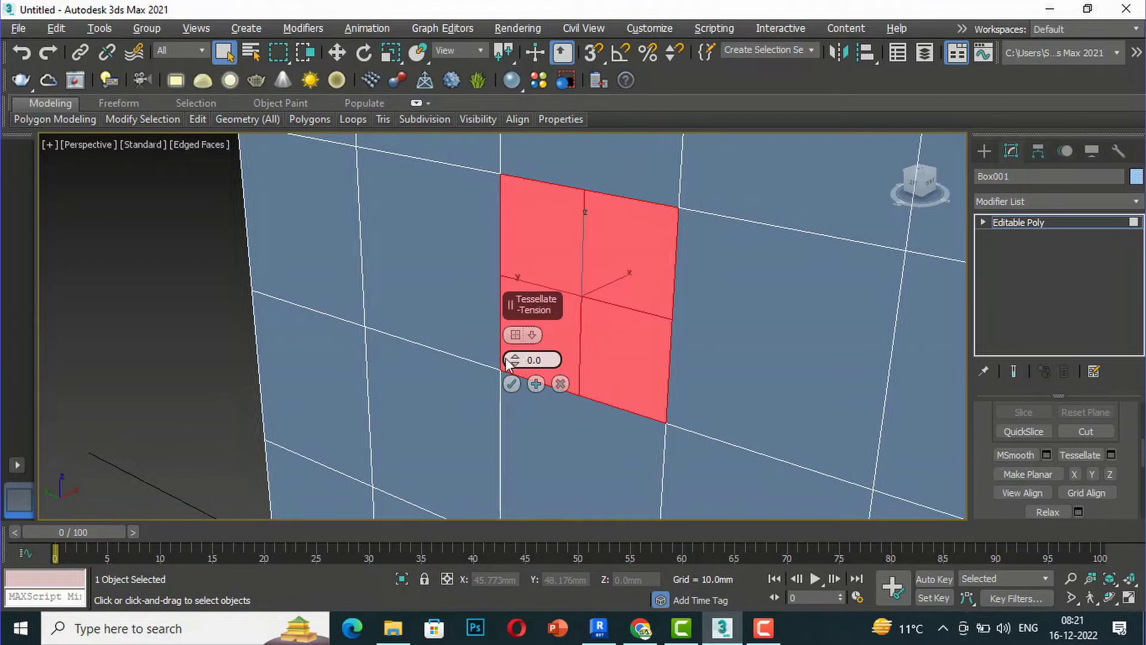
# Set the tessellation tension to 22.0 and apply the Edge tessellation to the selected polygon.
pyautogui.moveTo(512, 361); pyautogui.dragTo(517, 319)
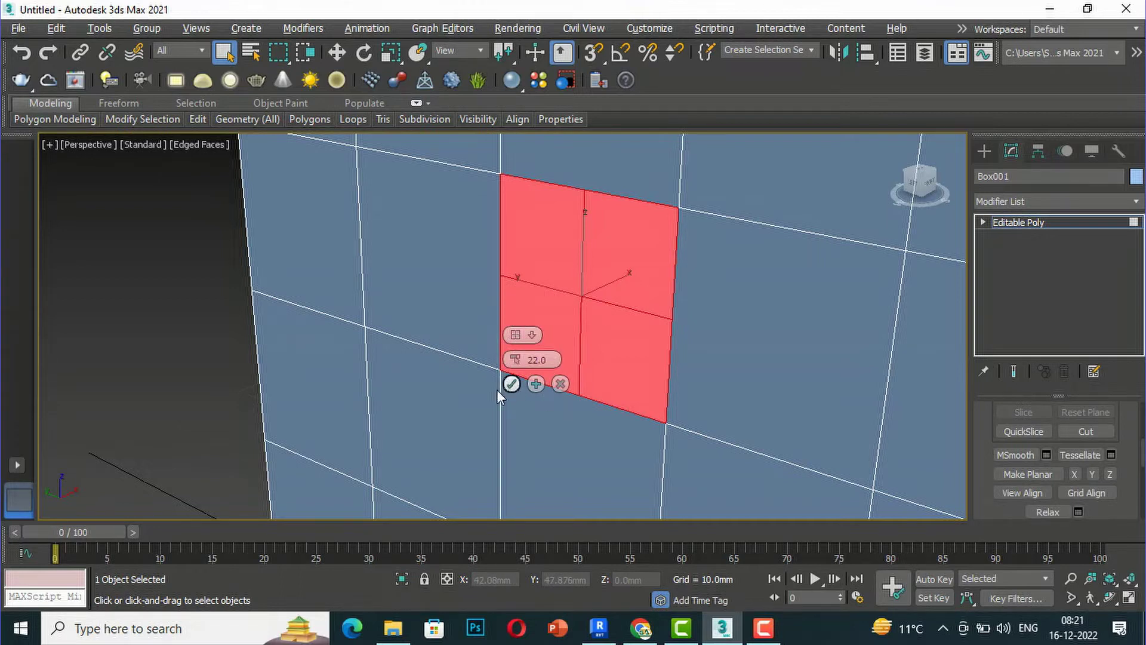
pyautogui.click(511, 384)
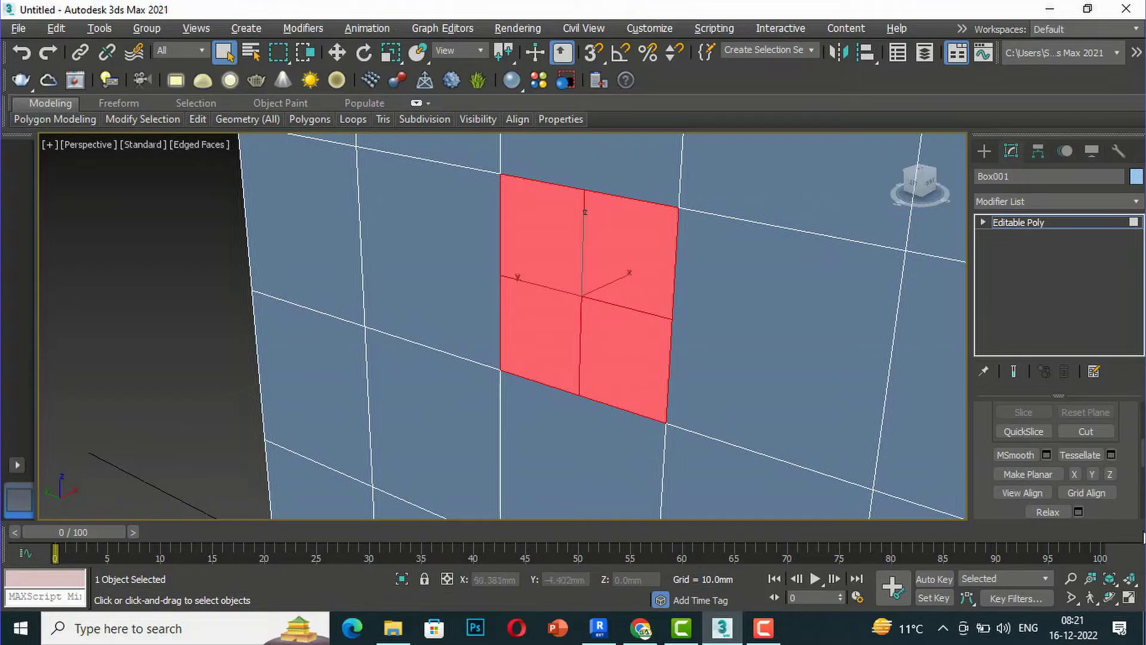
# Add a patch of polygons across the middle of the box's top face to the selection.
pyautogui.moveTo(795, 338); pyautogui.dragTo(533, 233, button='middle')
pyautogui.scroll(-2, 666, 273)
pyautogui.scroll(-2, 651, 258)
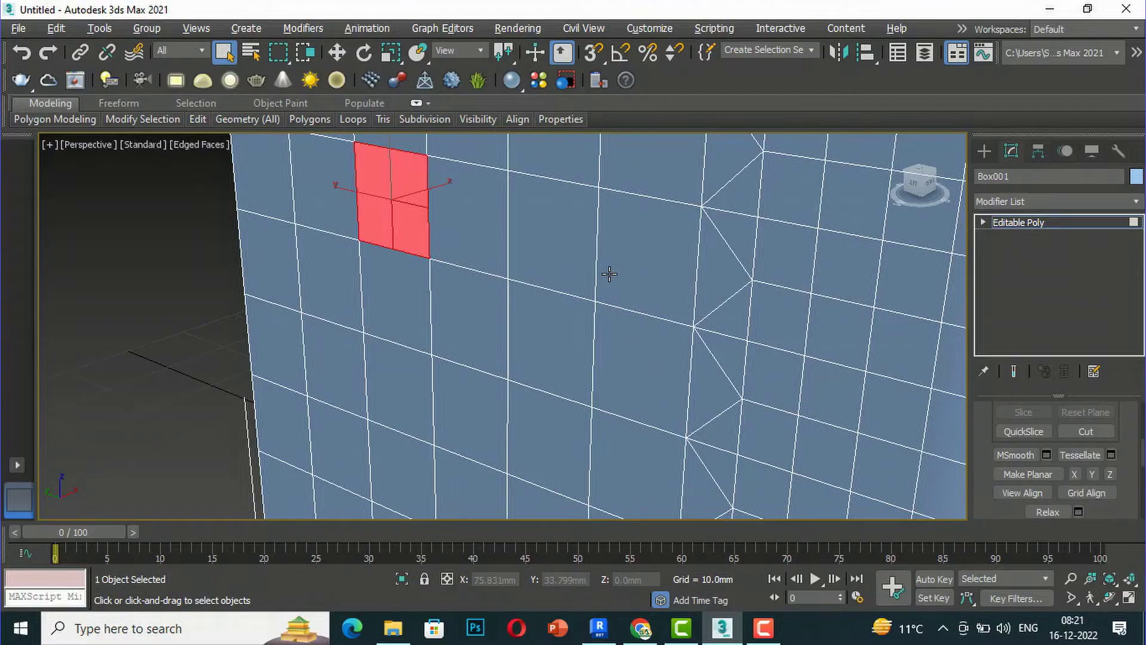
pyautogui.scroll(-5, 607, 274)
pyautogui.moveTo(538, 207); pyautogui.dragTo(526, 195, button='middle')
pyautogui.scroll(-8, 563, 236)
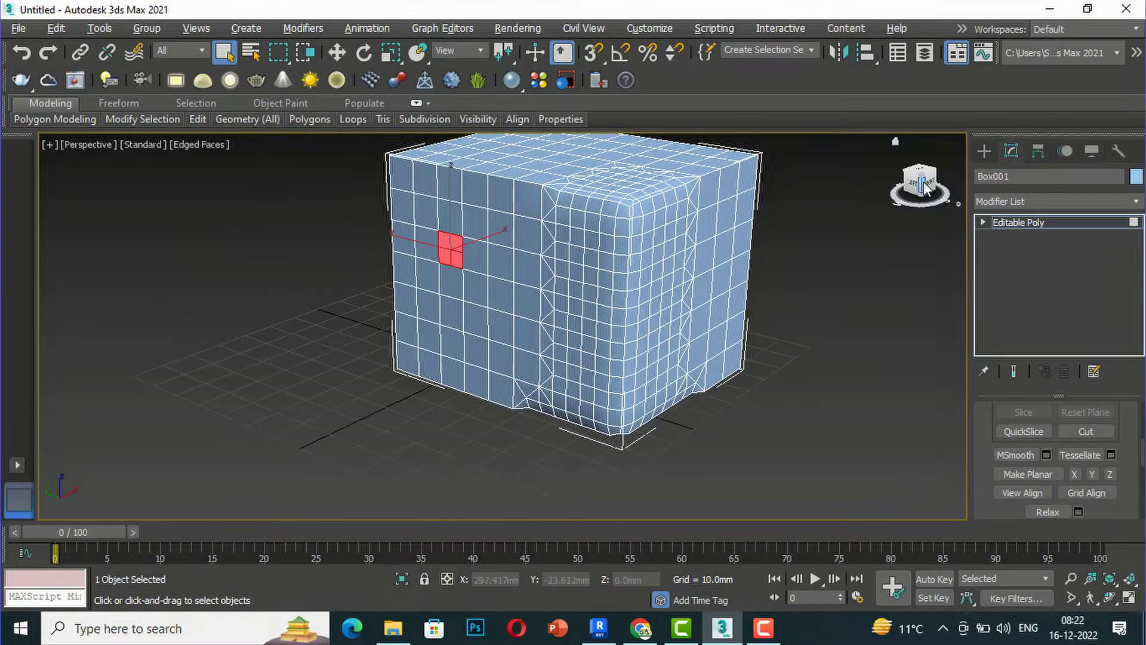
pyautogui.moveTo(925, 187); pyautogui.dragTo(927, 203)
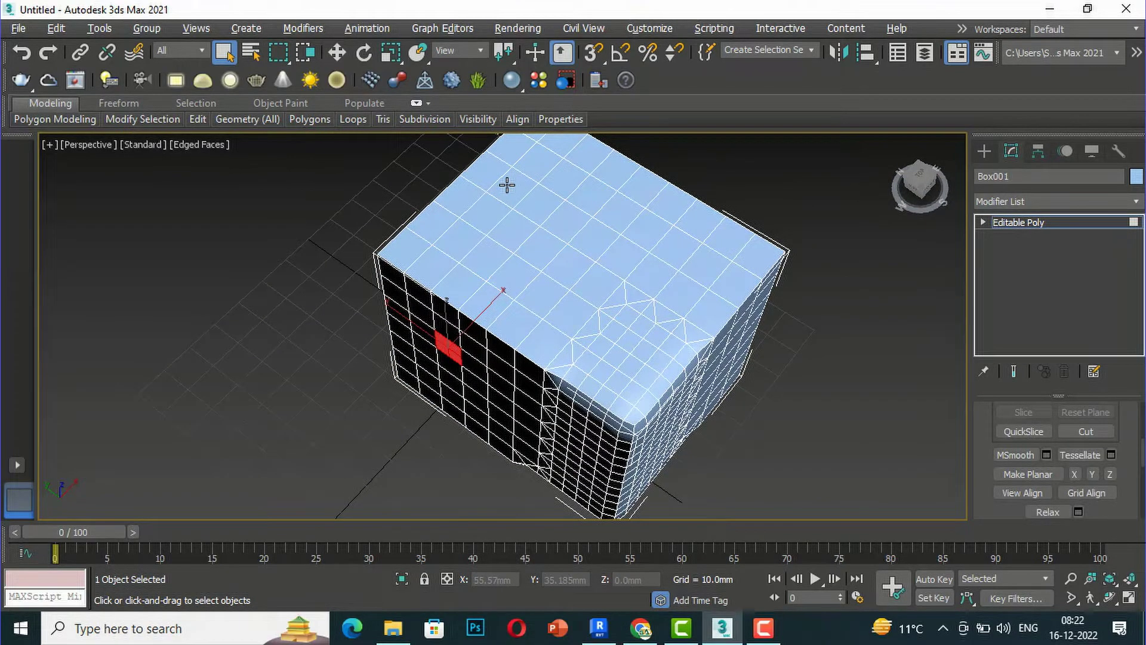
pyautogui.moveTo(507, 185); pyautogui.dragTo(679, 290)
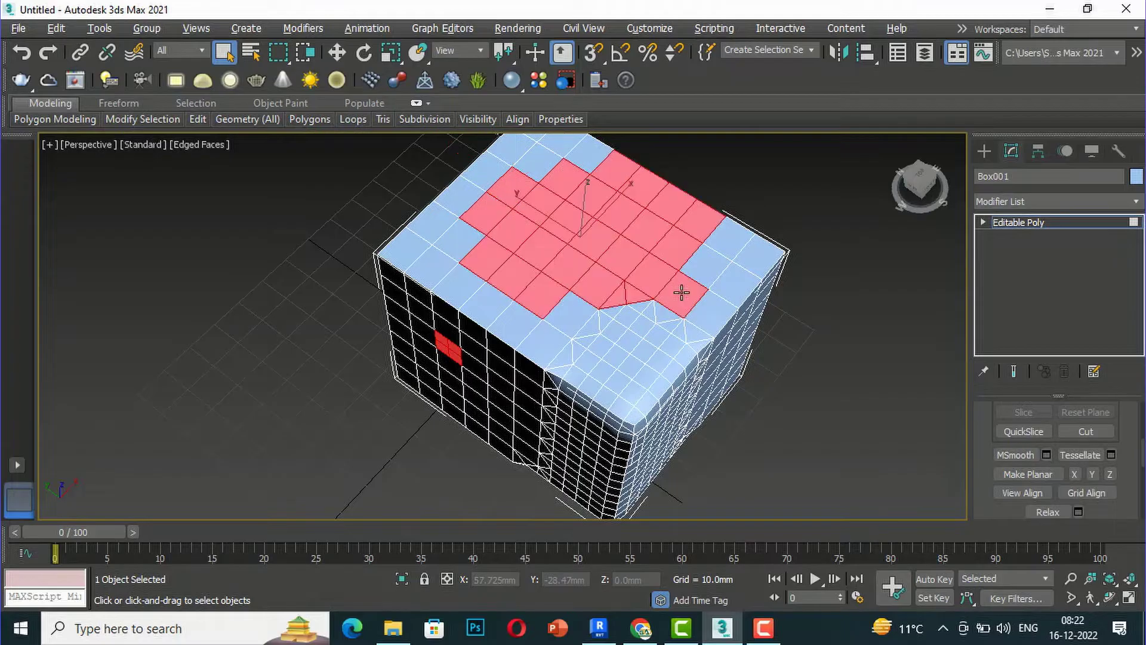
# Try Make Planar on the selected polygons and undo the flattening.
pyautogui.click(1042, 474)
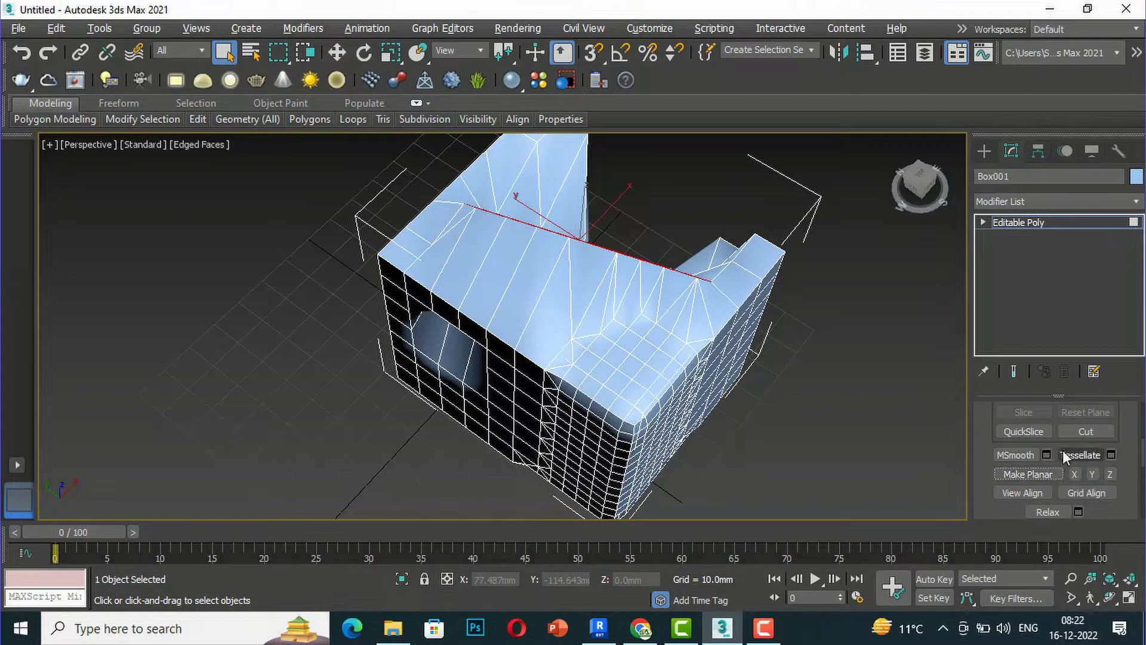
pyautogui.hotkey('ctrl', 'z')
pyautogui.moveTo(921, 185); pyautogui.dragTo(929, 192)
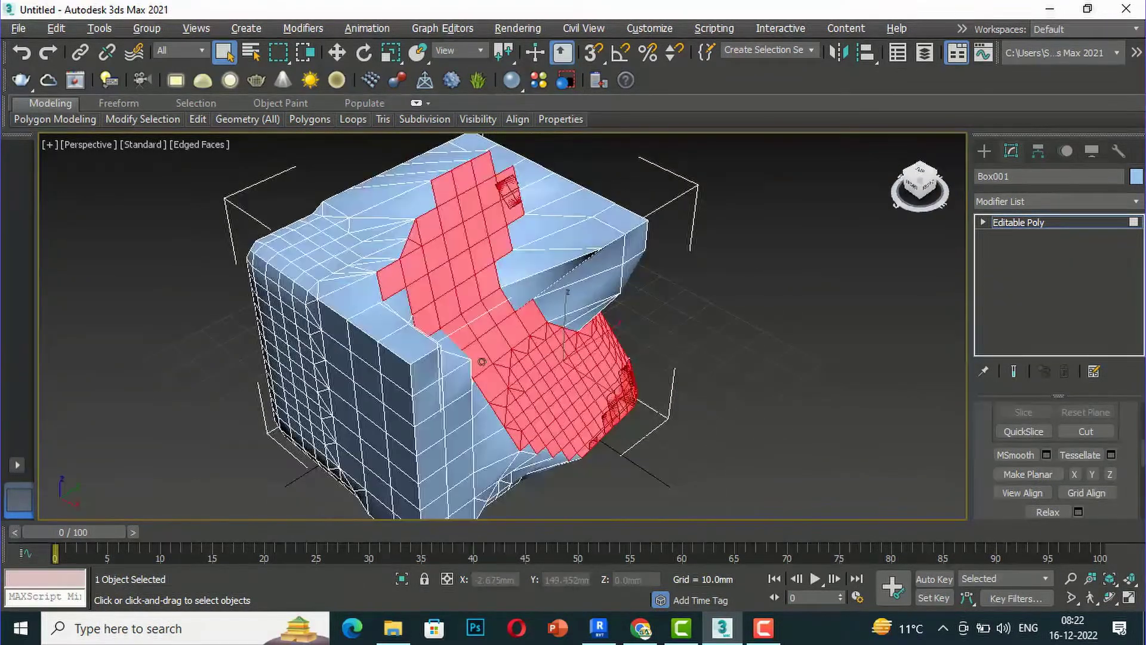
# Try making the selected polygons planar along the X, Y and Z axes in turn, and along X once more.
pyautogui.click(1075, 471)
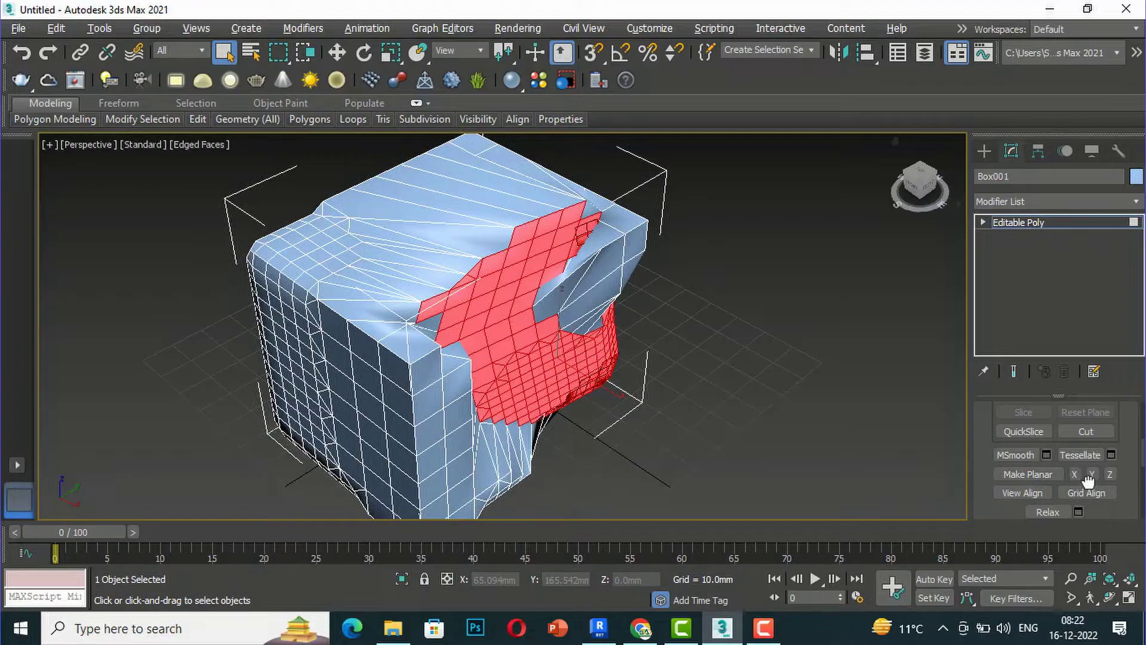
pyautogui.click(1091, 474)
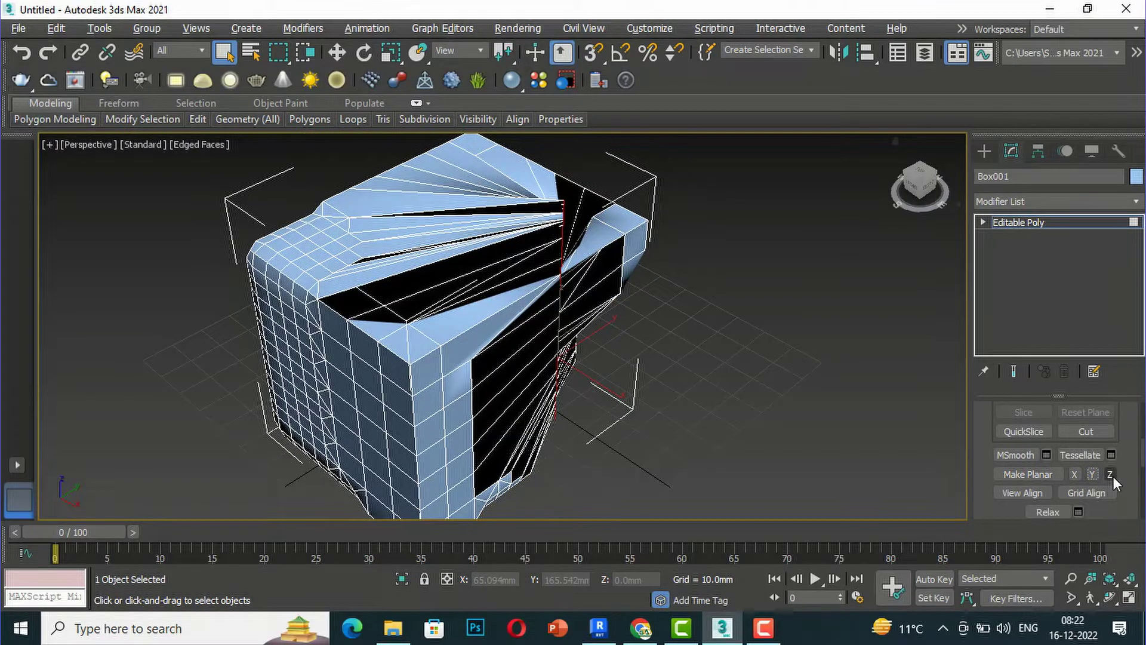
pyautogui.click(1110, 474)
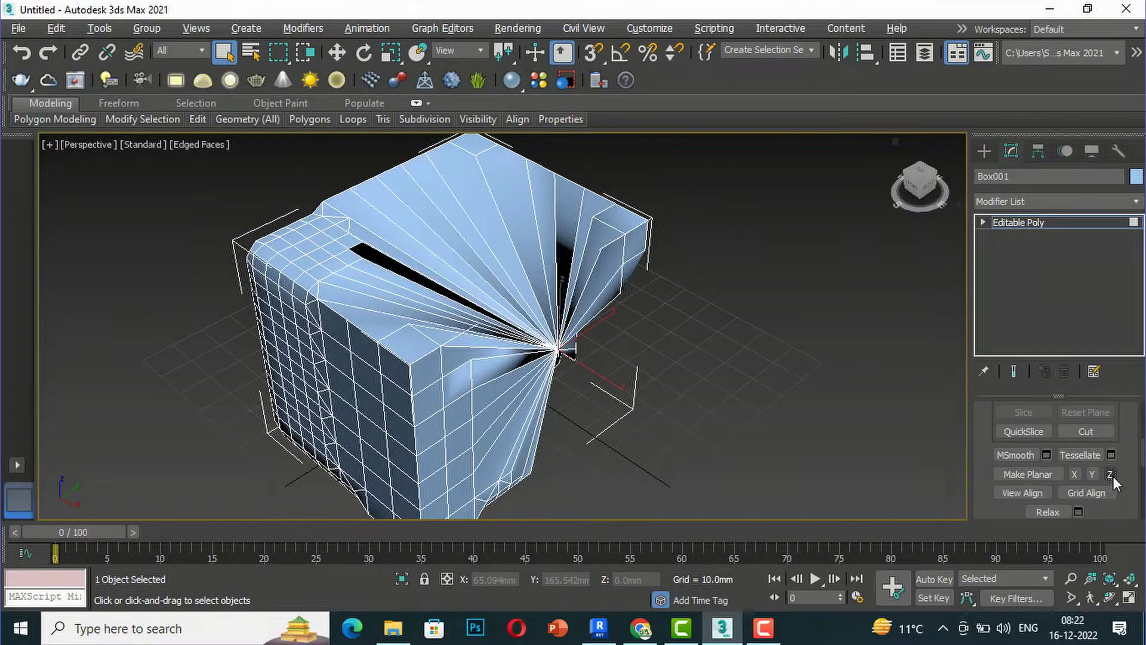
pyautogui.click(1075, 473)
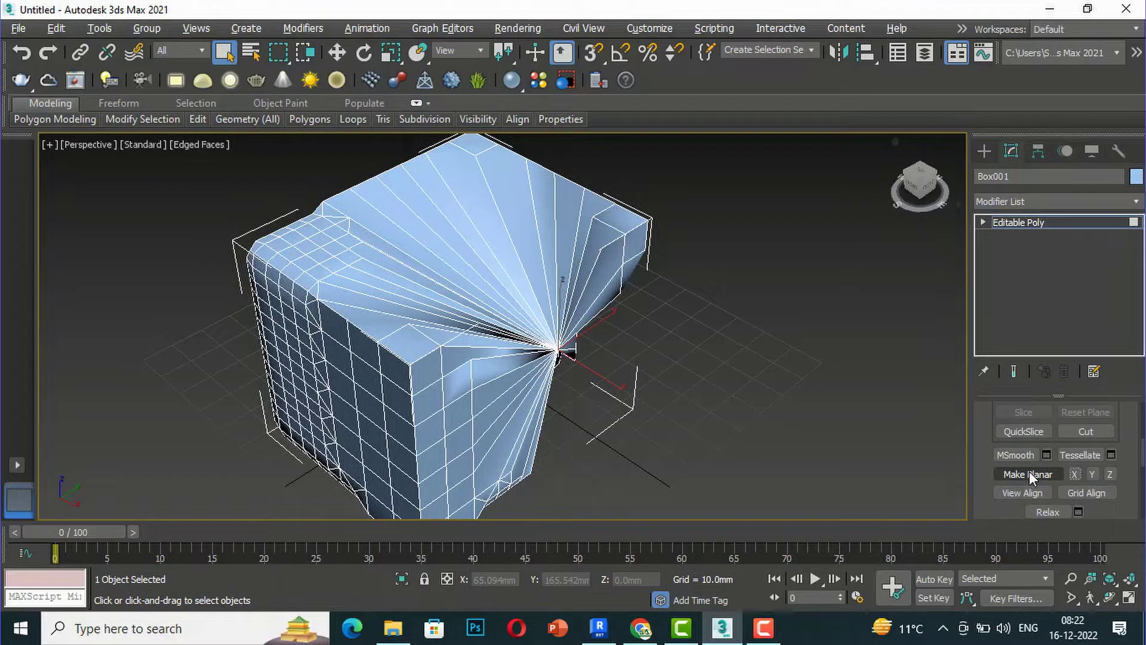
# Undo all the planar operations on the selected polygons.
pyautogui.hotkey('ctrl', 'z')
pyautogui.hotkey('ctrl', 'z')
pyautogui.hotkey('ctrl', 'z')
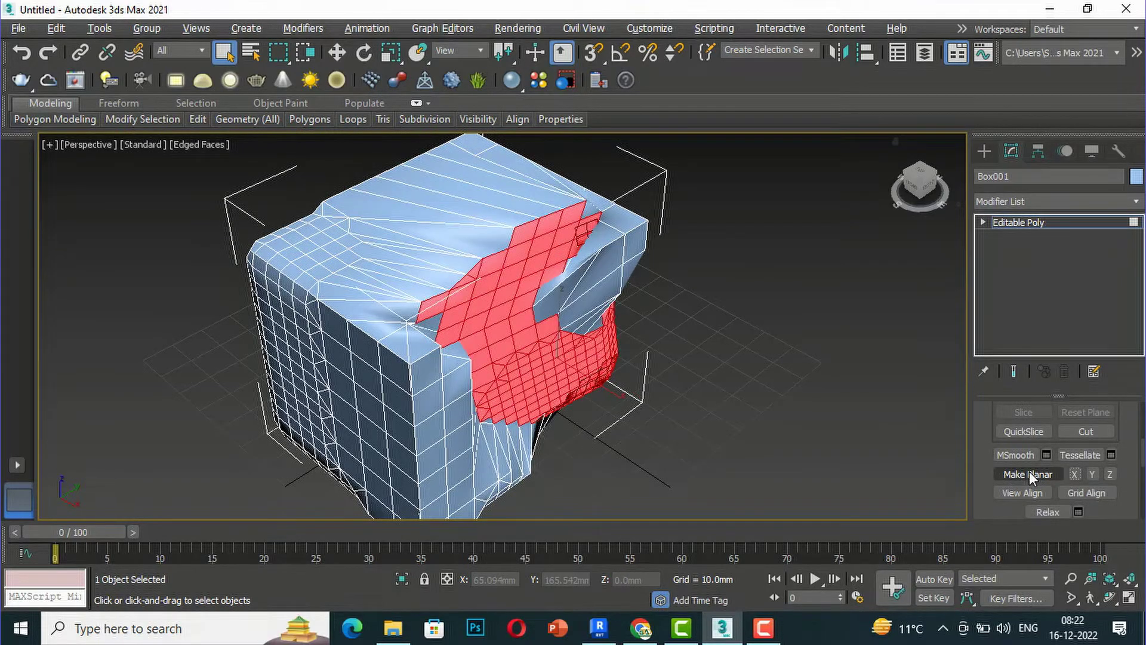
pyautogui.hotkey('ctrl', 'z')
pyautogui.hotkey('ctrl', 'z')
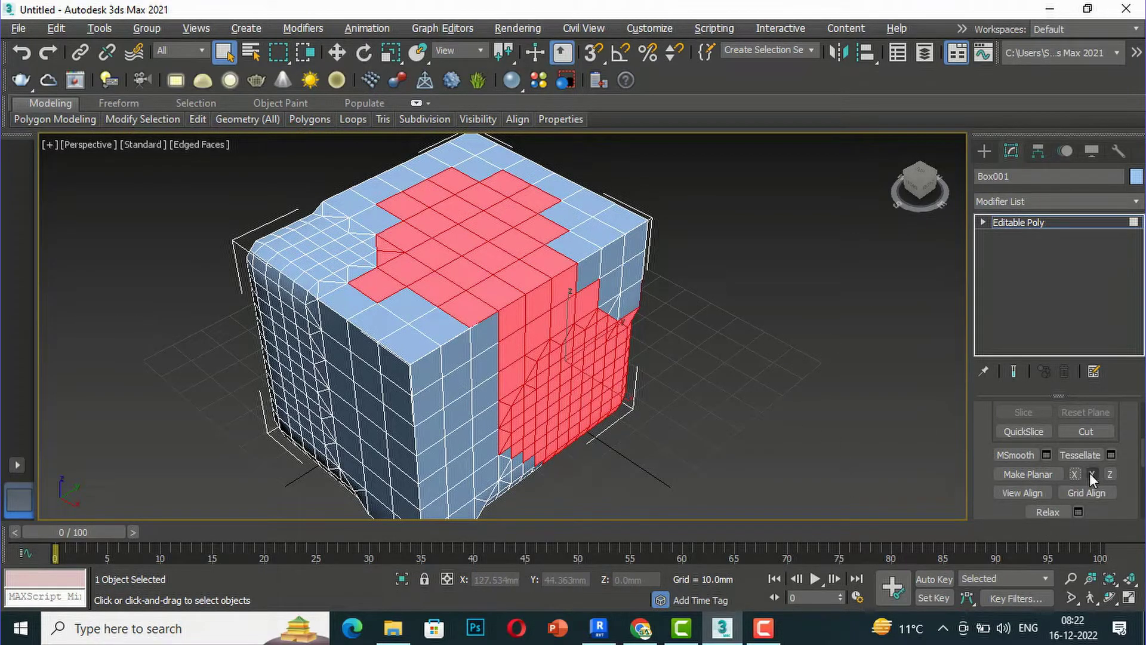
# Align the selected top and side polygons with View Align, followed by Grid Align.
pyautogui.moveTo(854, 384); pyautogui.dragTo(895, 334, button='middle')
pyautogui.click(1040, 490)
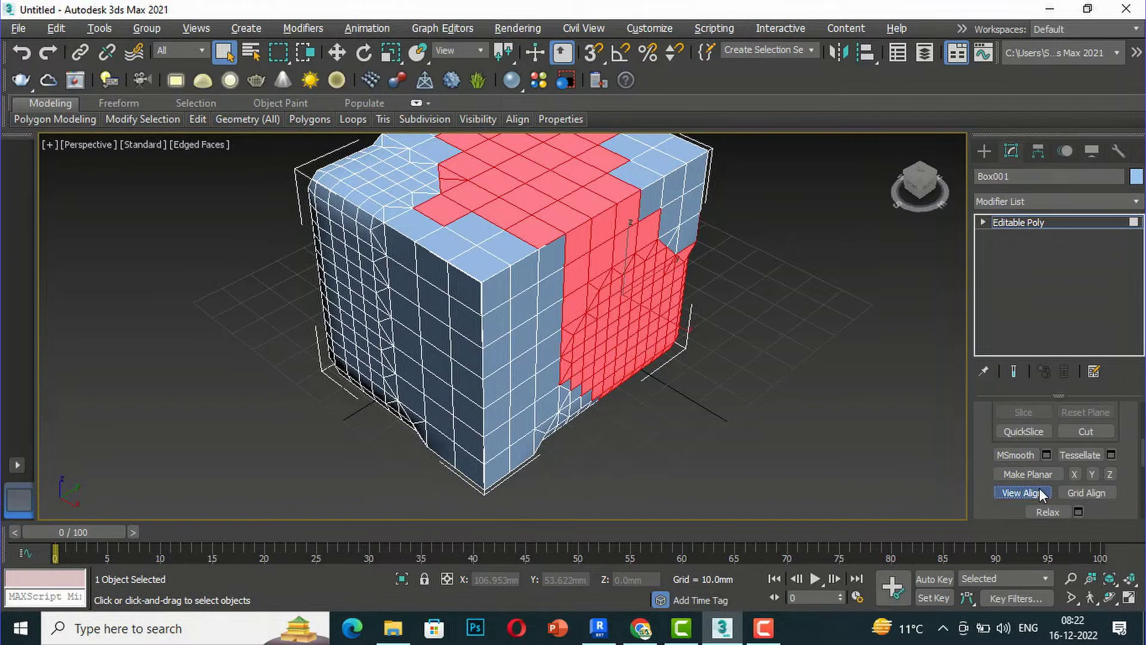
pyautogui.keyDown('alt'); pyautogui.moveTo(585, 279); pyautogui.dragTo(656, 346, button='middle'); pyautogui.keyUp('alt')
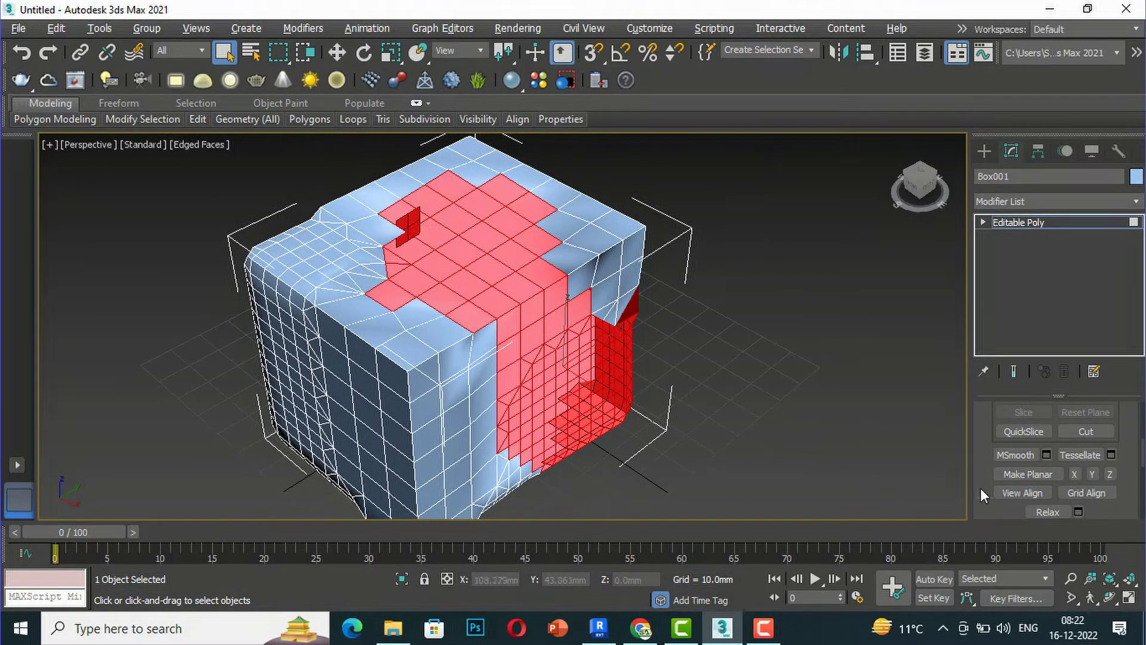
pyautogui.click(1086, 492)
pyautogui.moveTo(754, 396); pyautogui.dragTo(650, 244, button='middle')
pyautogui.moveTo(919, 182); pyautogui.dragTo(889, 202)
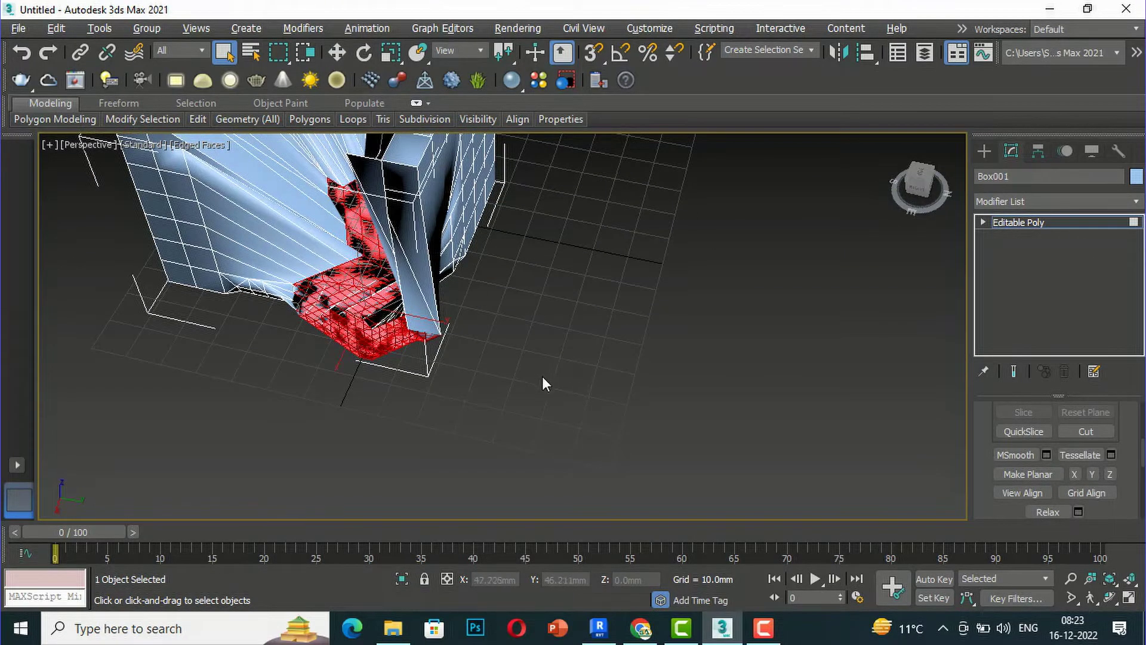
# Create a new box about 40.8 mm long and 38.5 mm wide in the free space beside the distorted one.
pyautogui.moveTo(543, 382); pyautogui.dragTo(464, 417, button='middle')
pyautogui.moveTo(326, 257)
pyautogui.keyDown('alt'); pyautogui.mouseDown(button='middle')
pyautogui.moveTo(322, 215)
pyautogui.moveTo(323, 241)
pyautogui.mouseUp(button='middle'); pyautogui.keyUp('alt')
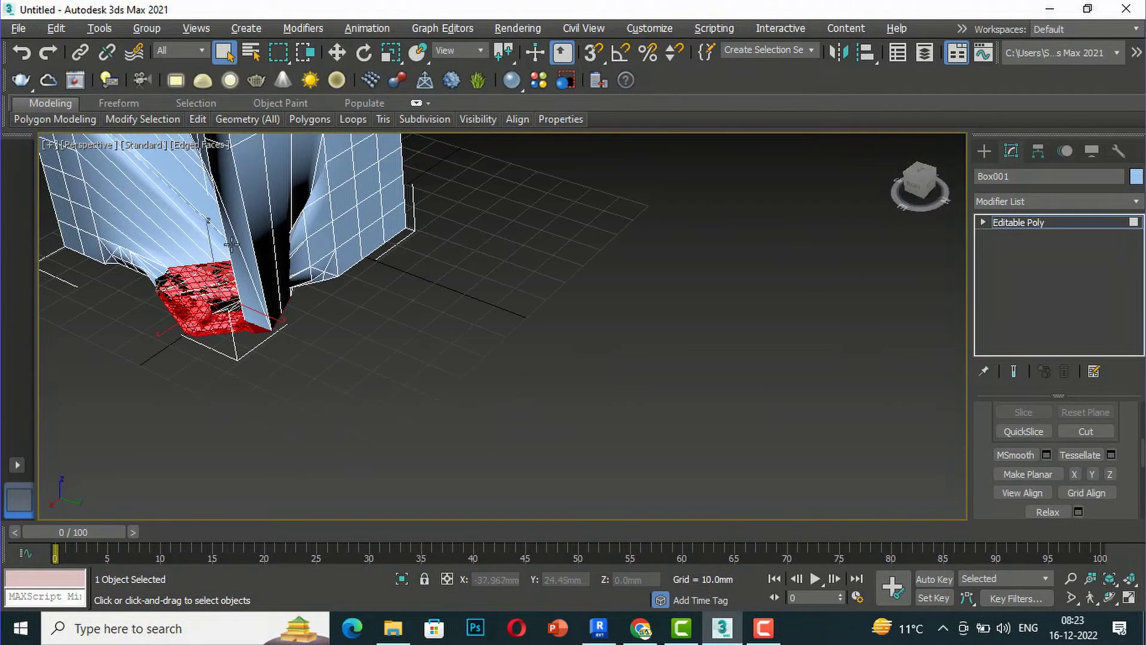
pyautogui.moveTo(325, 340); pyautogui.dragTo(332, 361, button='middle')
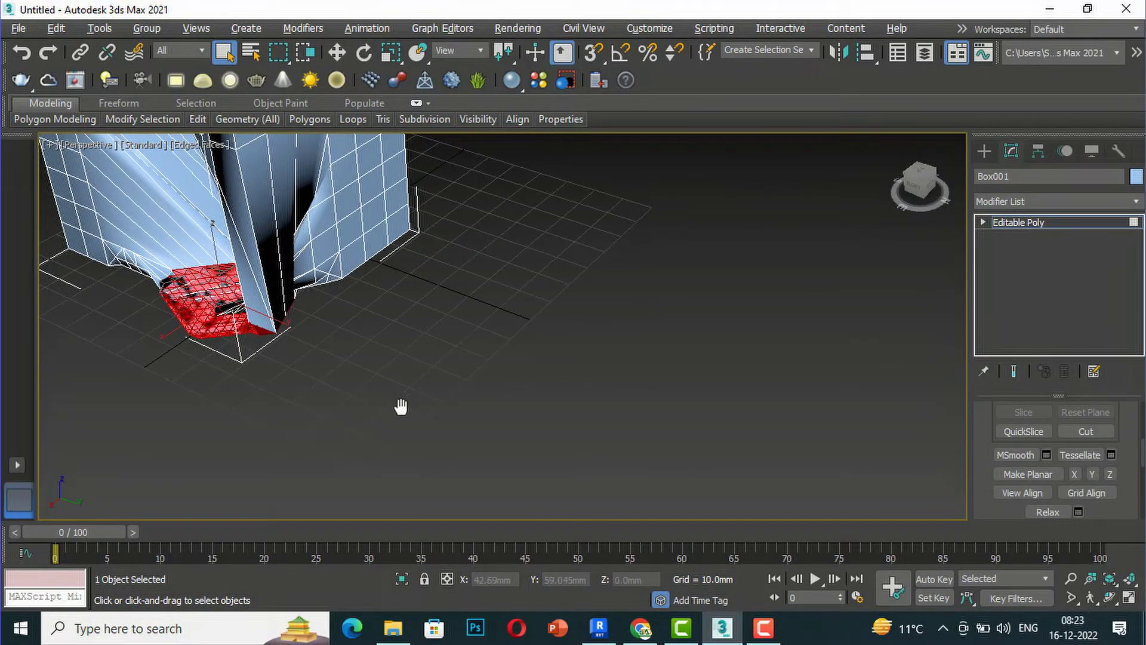
pyautogui.moveTo(401, 400); pyautogui.dragTo(398, 438, button='middle')
pyautogui.click(988, 153)
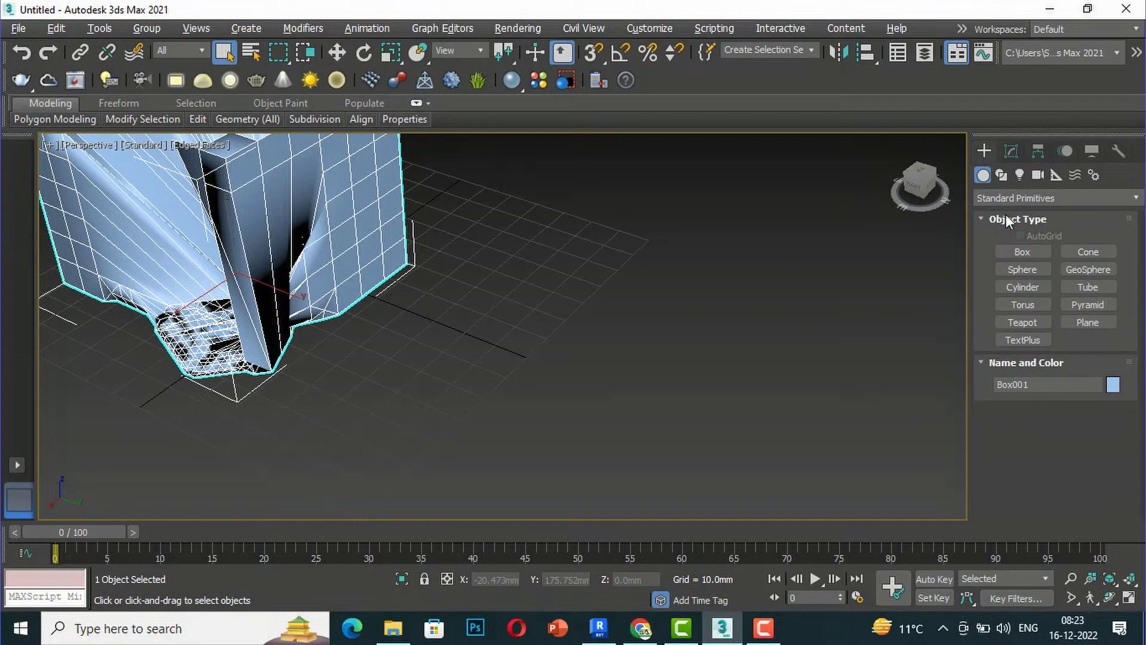
pyautogui.click(1023, 252)
pyautogui.moveTo(543, 243); pyautogui.dragTo(600, 353)
pyautogui.click(641, 204)
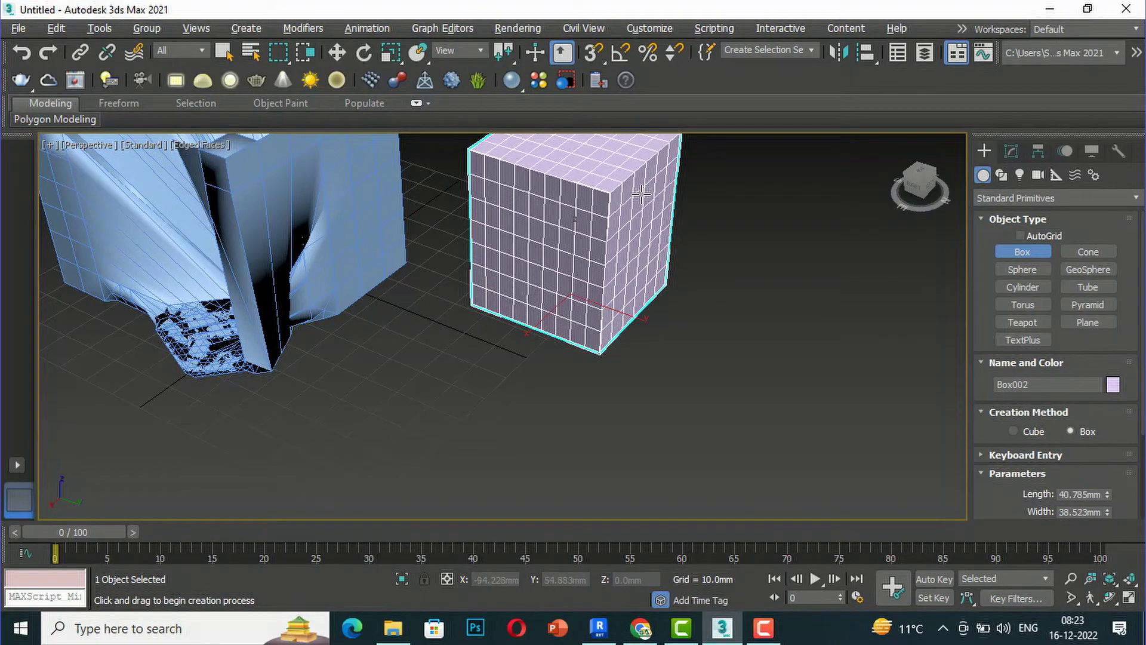
# Finish box creation and convert the new box to an Editable Poly.
pyautogui.moveTo(622, 369); pyautogui.dragTo(604, 400, button='middle')
pyautogui.scroll(-3, 597, 382)
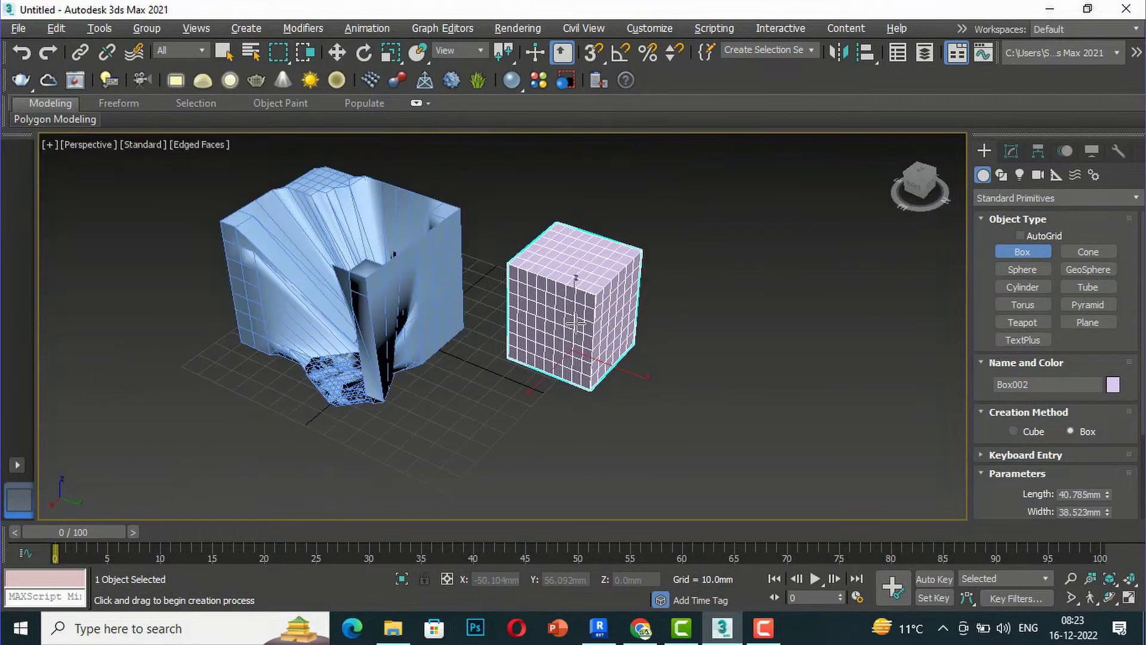
pyautogui.rightClick(575, 324)
pyautogui.rightClick(575, 323)
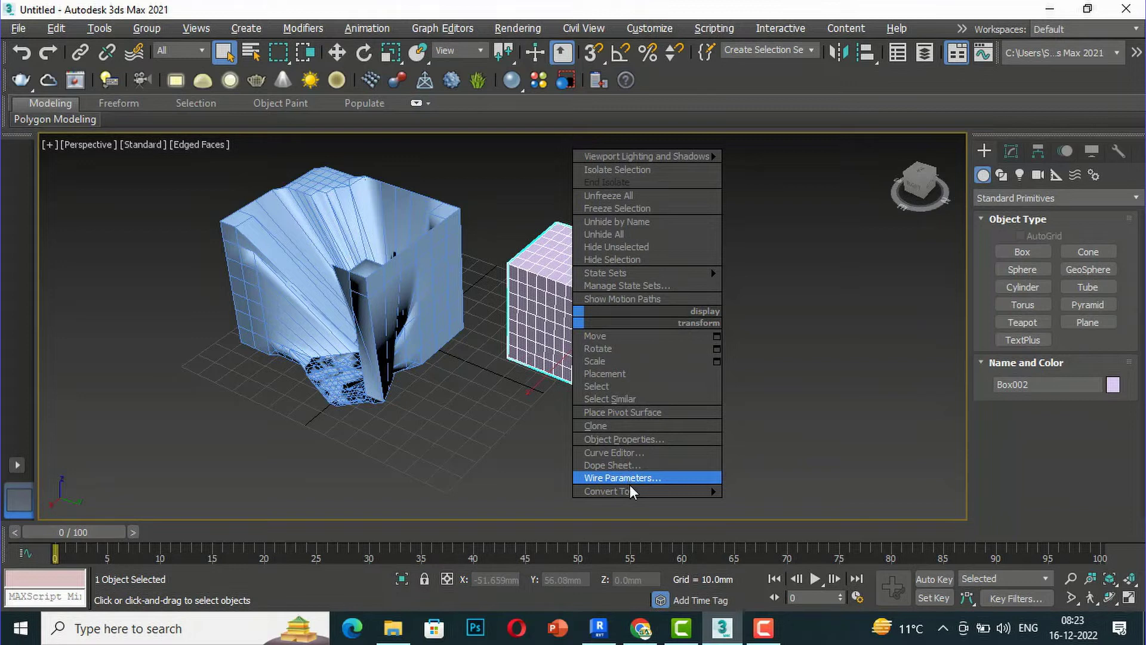
pyautogui.moveTo(686, 491)
pyautogui.click(758, 504)
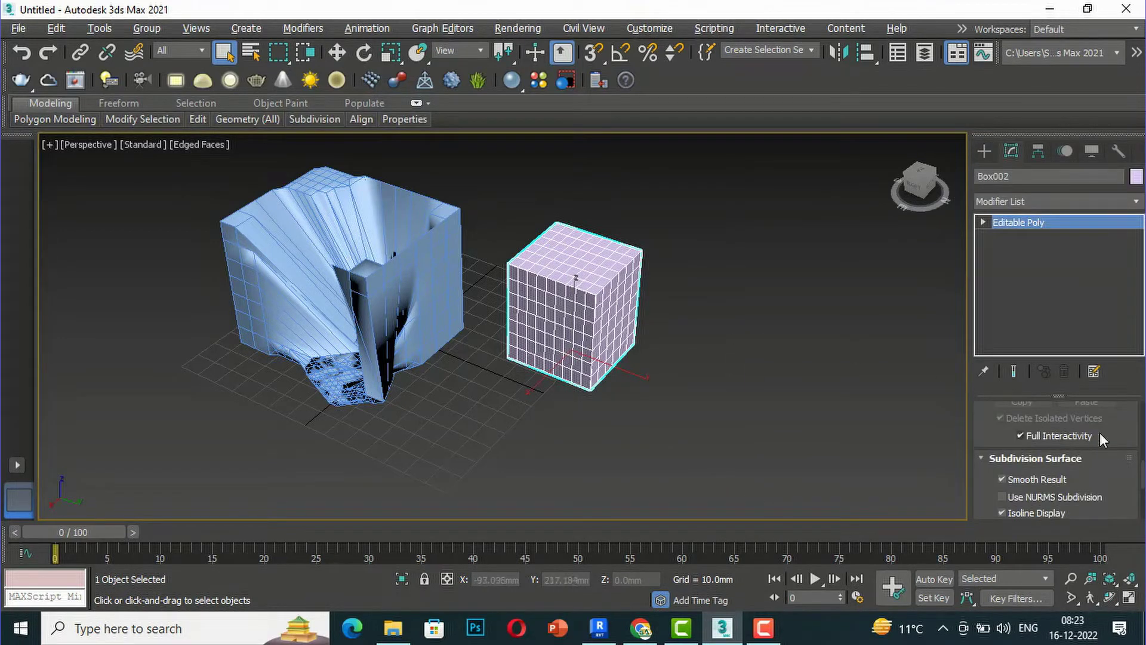
# Move the new box about 60 mm straight up along the Z axis.
pyautogui.scroll(5, 1092, 472)
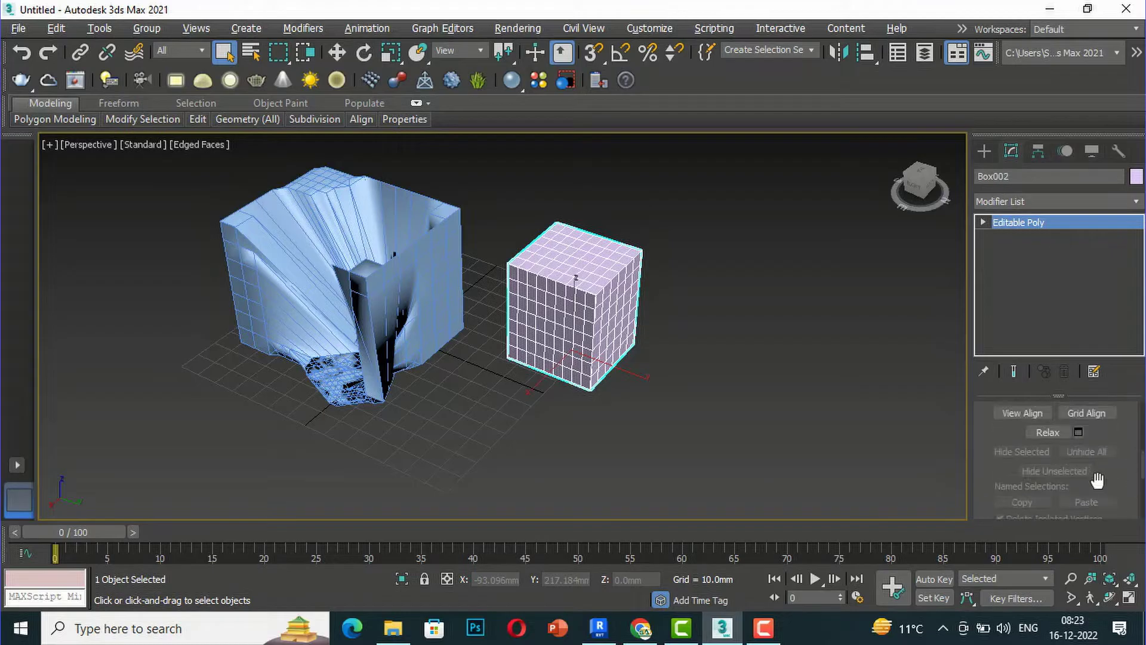
pyautogui.click(337, 52)
pyautogui.moveTo(577, 279); pyautogui.dragTo(581, 167)
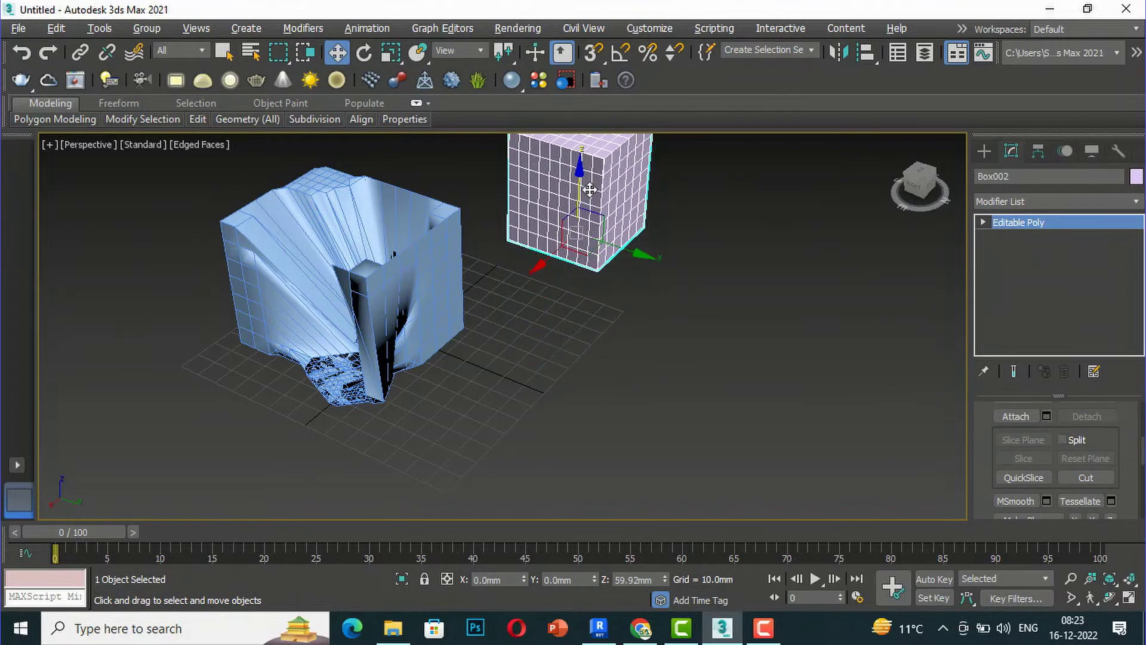
# Raise the new box along the Z axis to a height of about 65.7 mm.
pyautogui.moveTo(693, 324); pyautogui.dragTo(746, 358, button='middle')
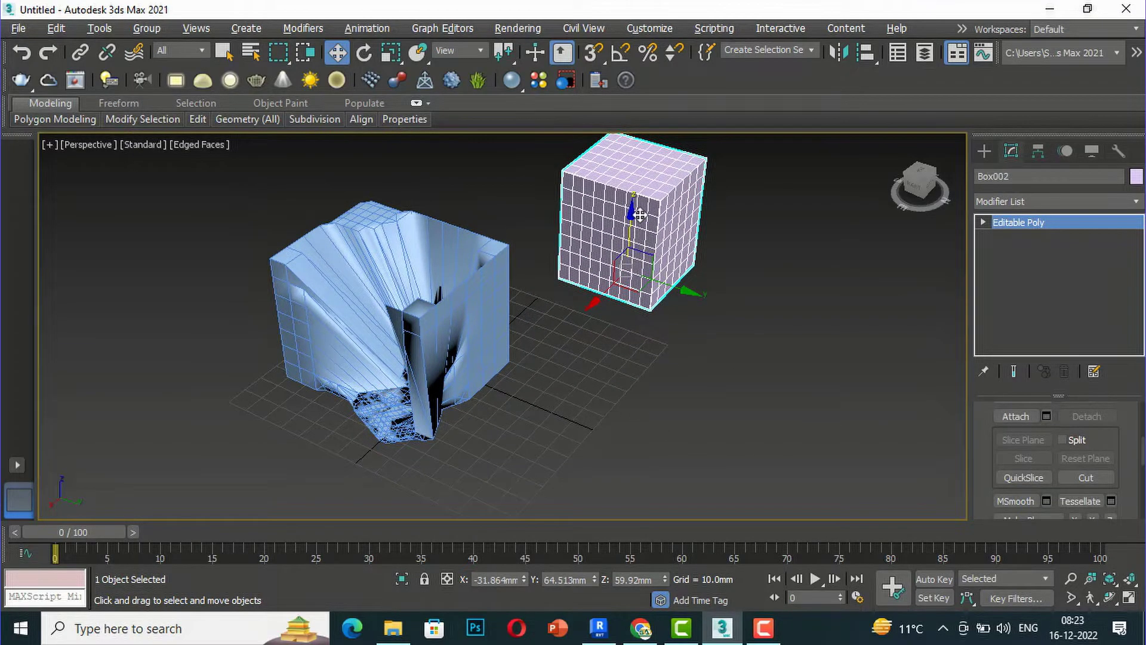
pyautogui.moveTo(640, 215); pyautogui.dragTo(639, 203)
pyautogui.moveTo(668, 373); pyautogui.dragTo(721, 380, button='middle')
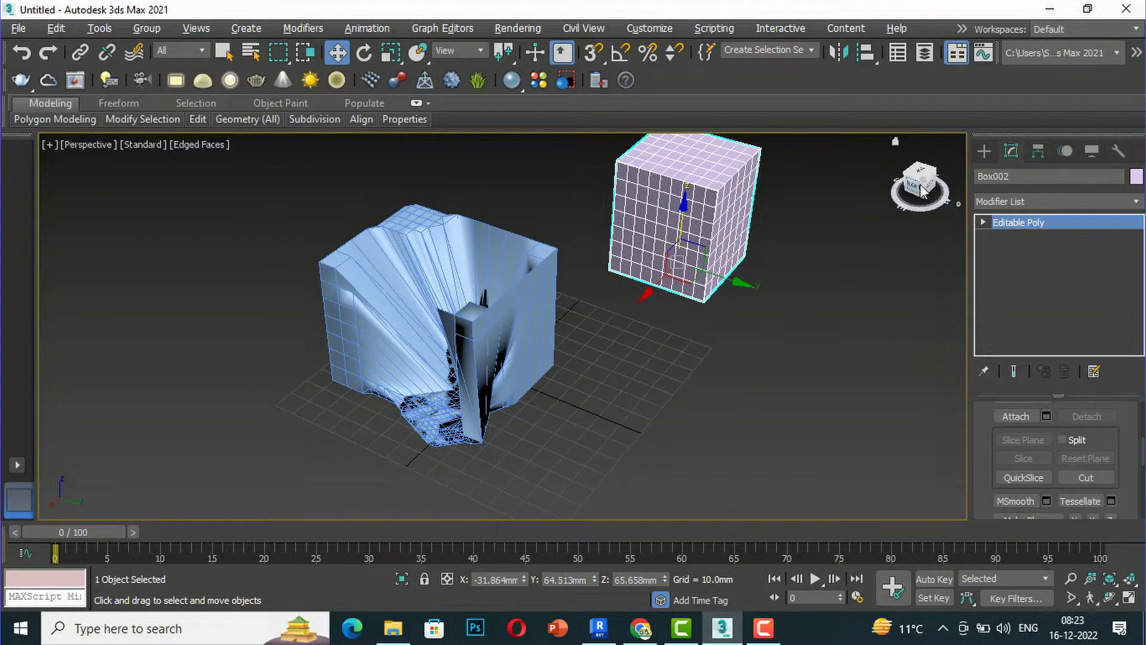
# Flatten the raised box onto the grid plane with Grid Align.
pyautogui.moveTo(922, 191); pyautogui.dragTo(924, 180)
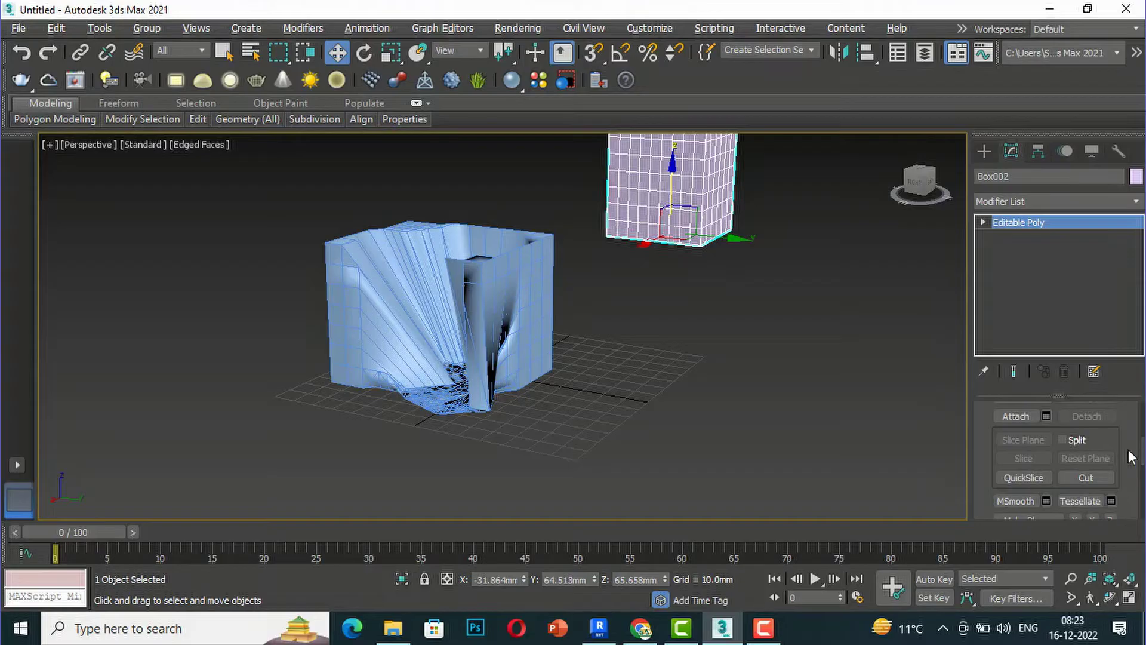
pyautogui.moveTo(1144, 458); pyautogui.dragTo(1143, 470)
pyautogui.click(1088, 426)
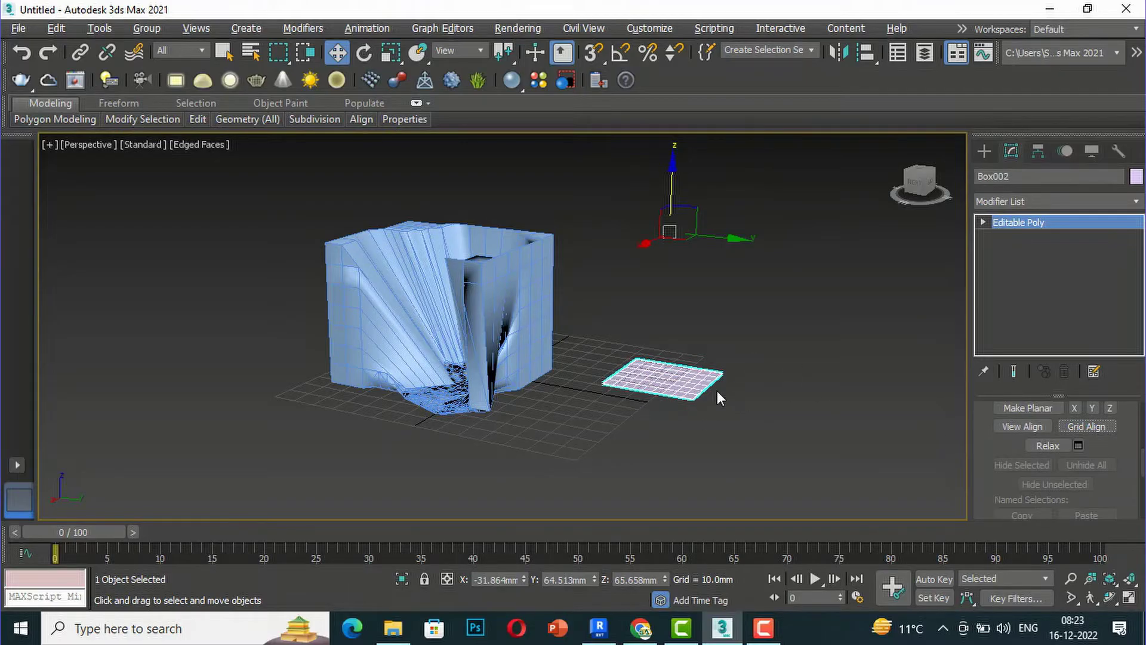
pyautogui.scroll(4, 661, 394)
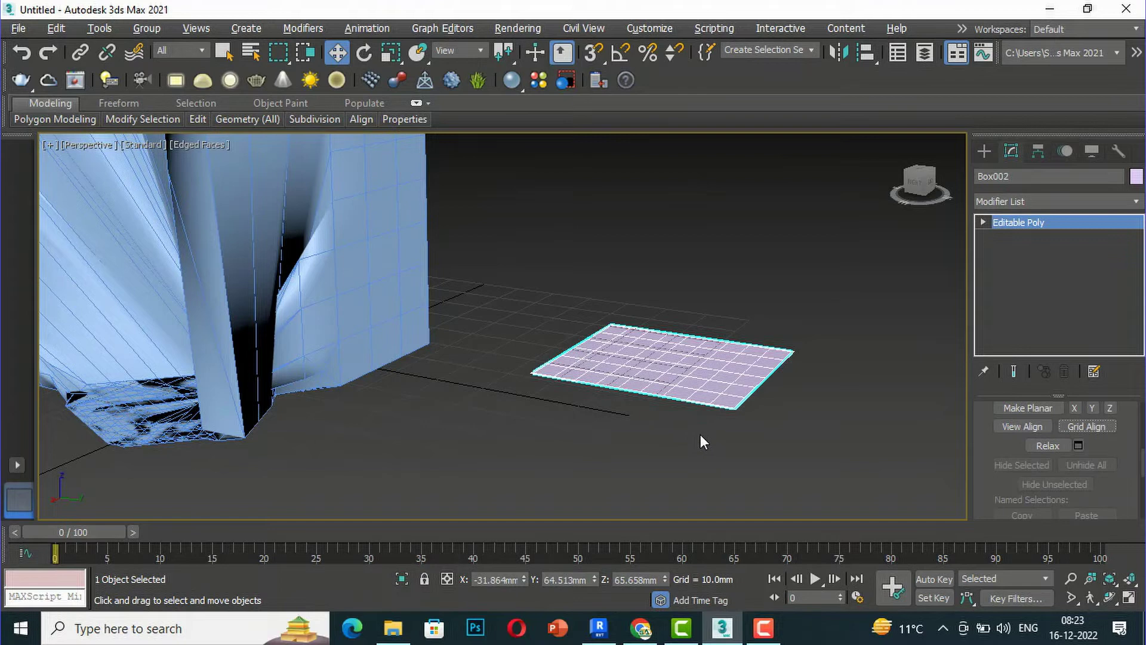
pyautogui.scroll(-2, 704, 435)
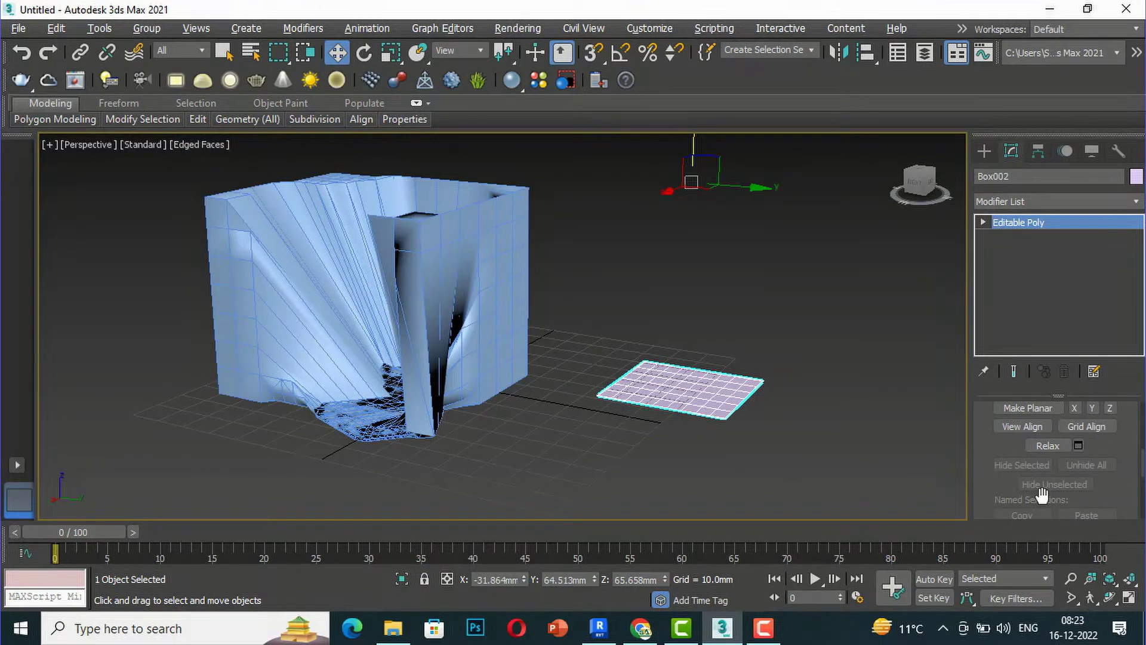
# Try Relax with amount 0.5 and 1 iteration on the distorted box, and delete that box.
pyautogui.click(483, 303)
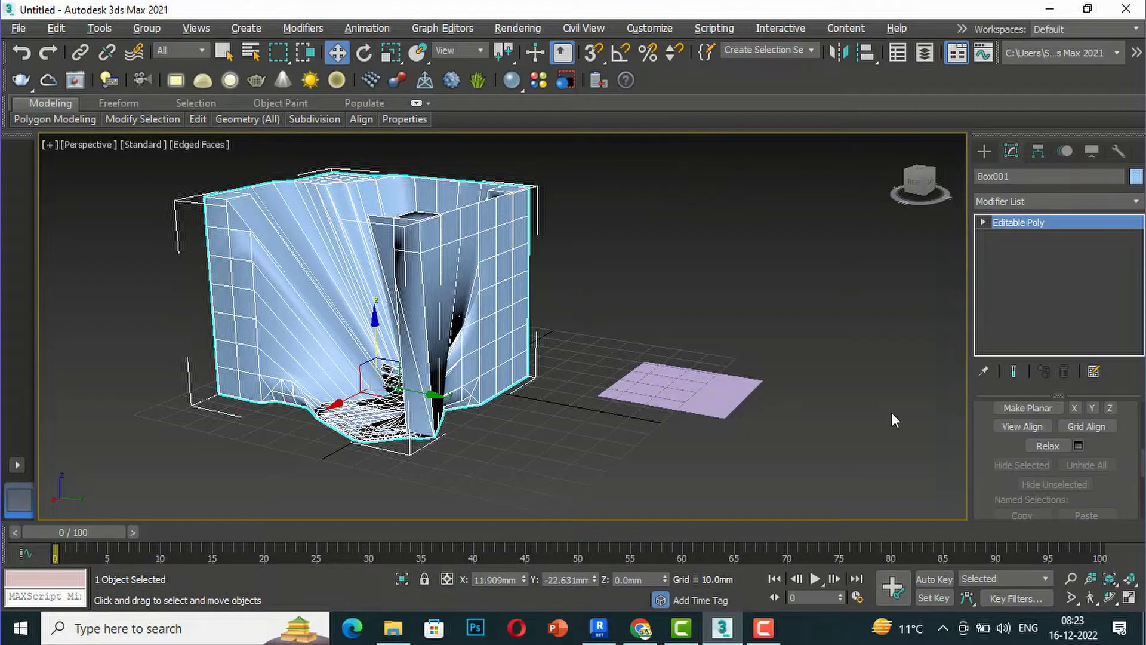
pyautogui.click(1078, 446)
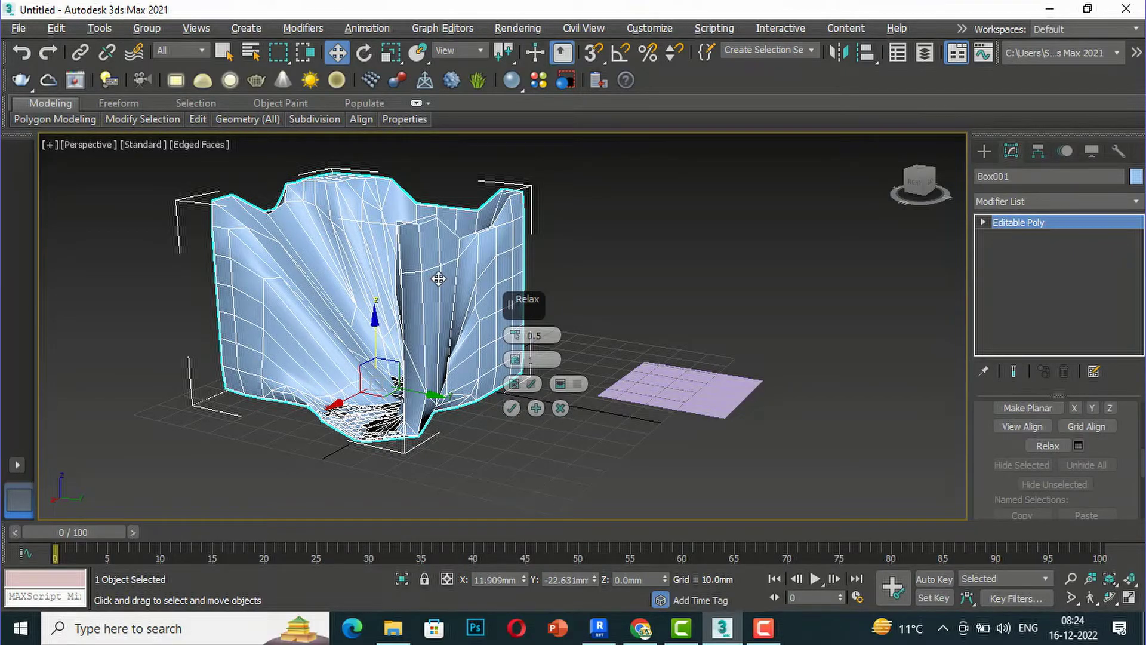
pyautogui.press('Return')
pyautogui.press('Delete')
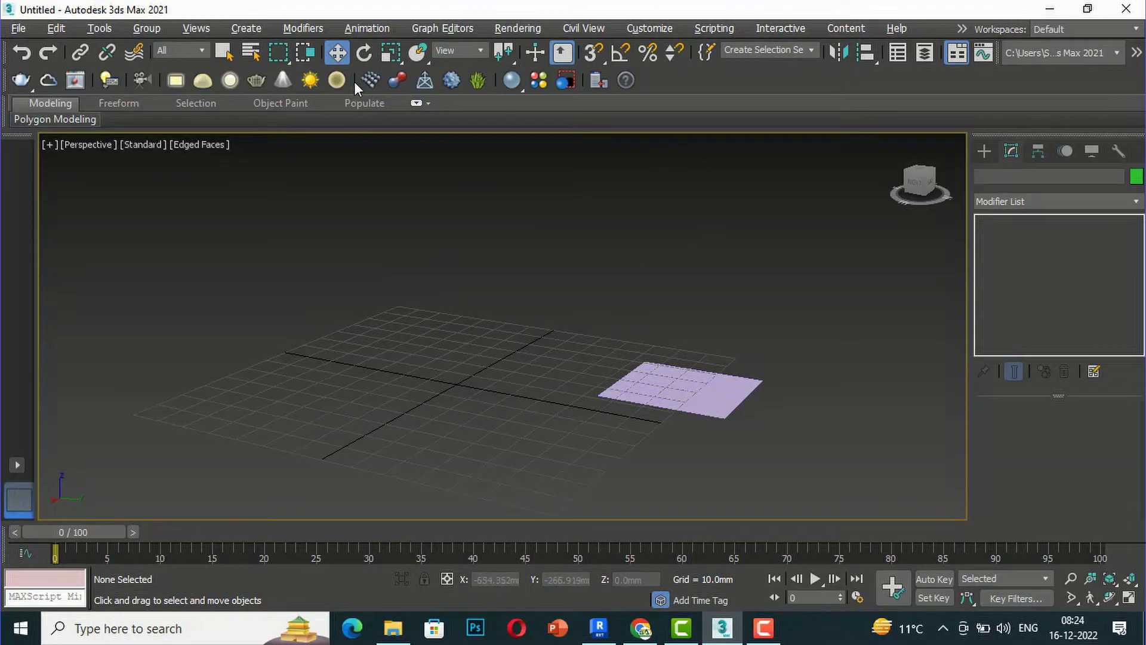
# Create a segmented box about 117 mm long and 78.9 mm wide on the grid and convert it to an Editable Poly.
pyautogui.click(985, 148)
pyautogui.click(1015, 253)
pyautogui.moveTo(267, 342); pyautogui.dragTo(418, 486)
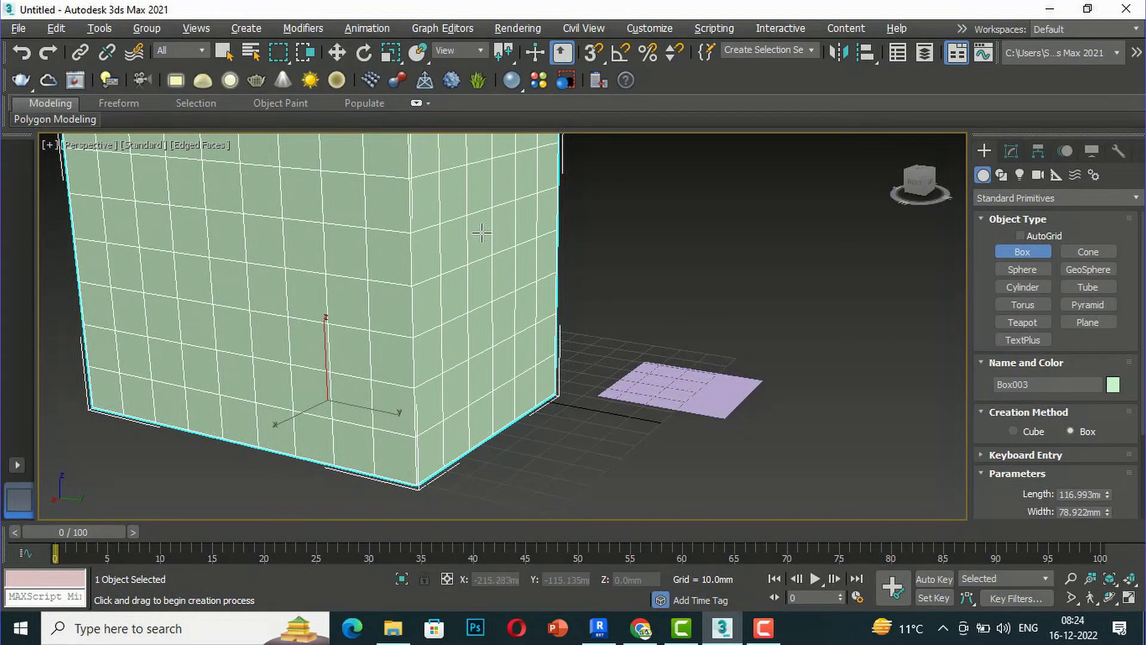
pyautogui.press('w')
pyautogui.rightClick(430, 321)
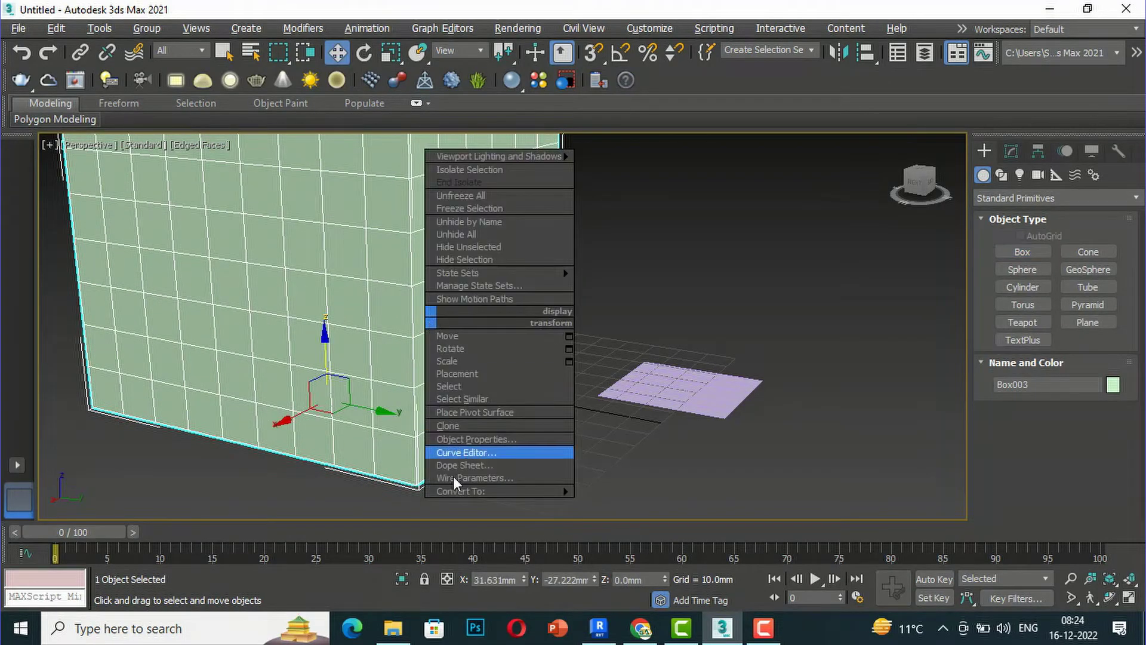
pyautogui.moveTo(466, 490)
pyautogui.click(622, 505)
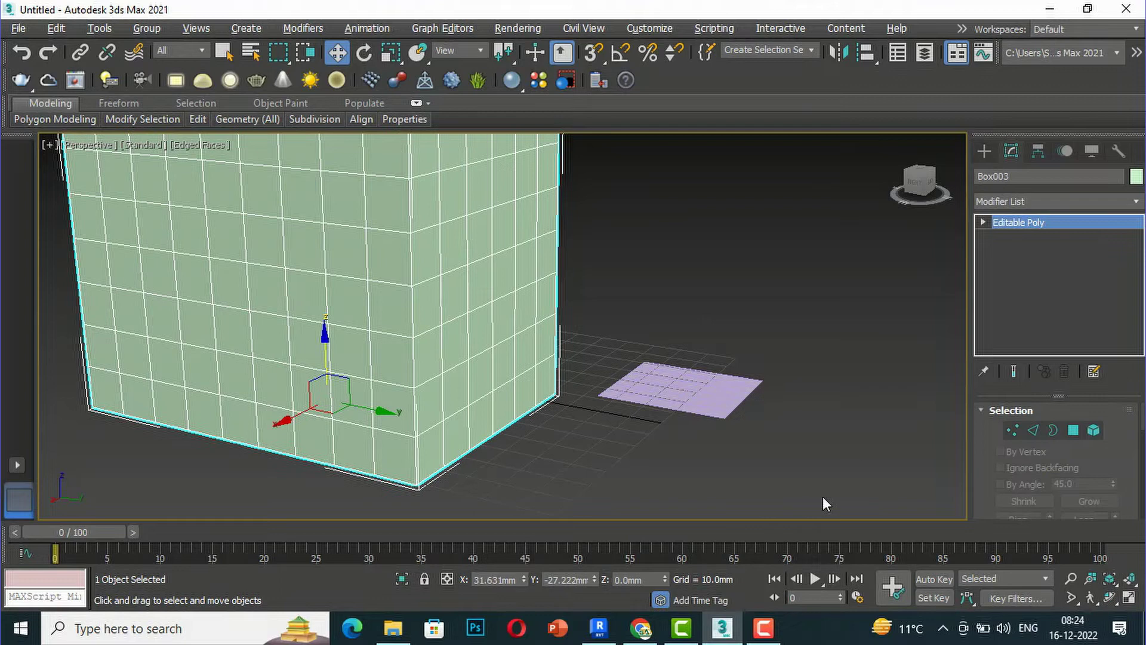
# Select the whole body of the new box at the Element sub-object level.
pyautogui.moveTo(1141, 421); pyautogui.dragTo(1141, 463)
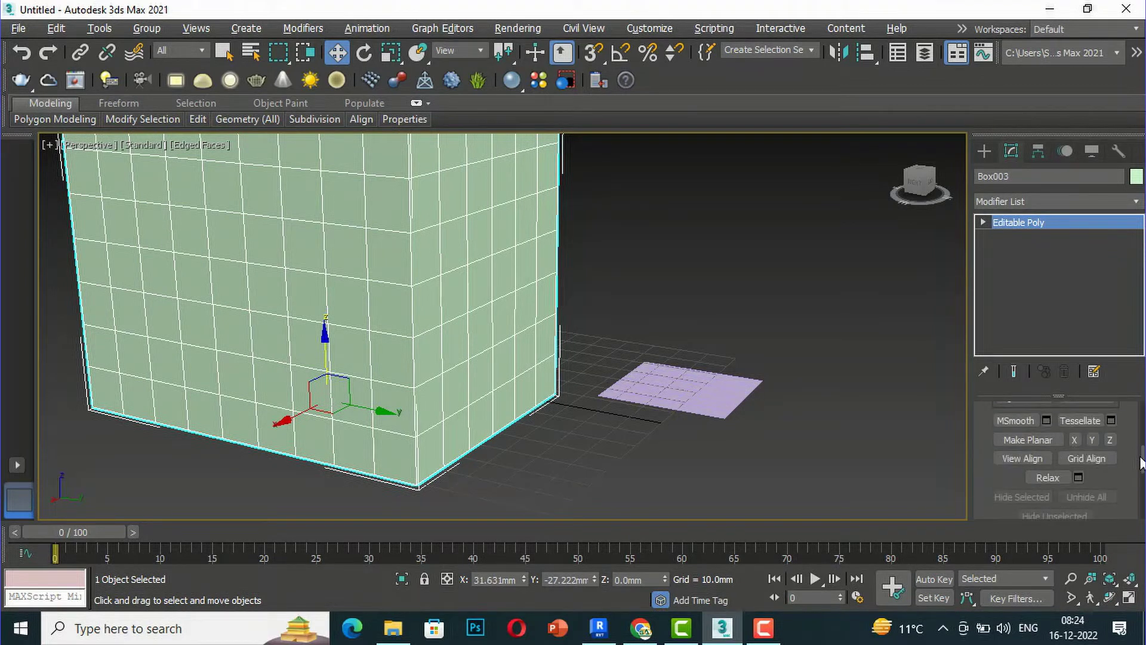
pyautogui.scroll(-5, 800, 436)
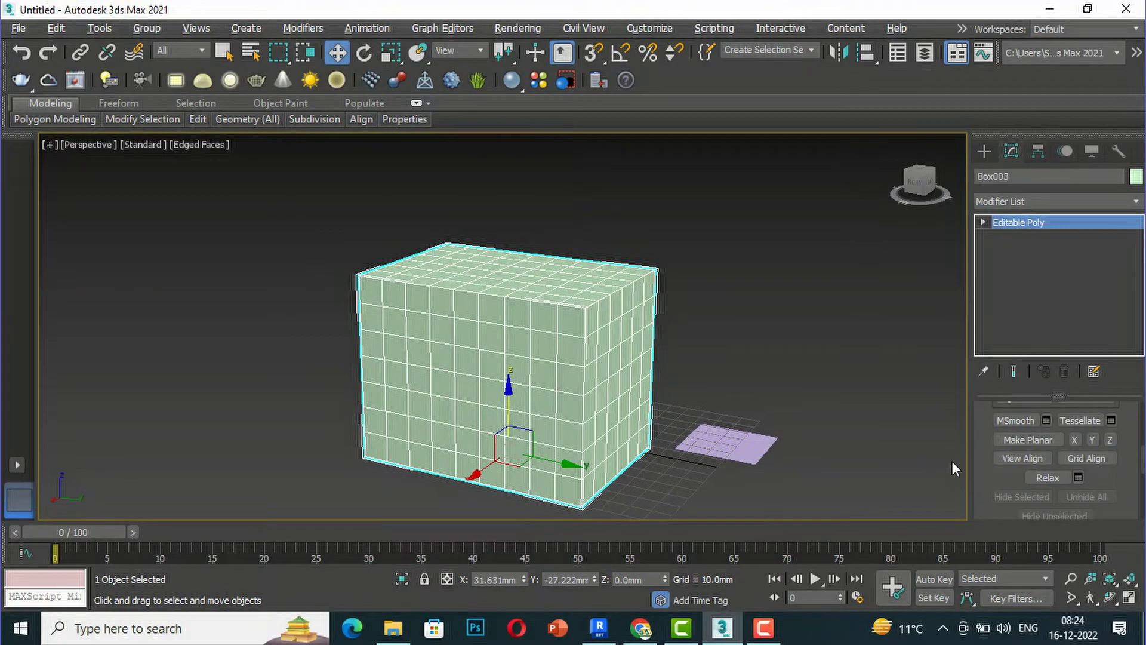
pyautogui.moveTo(1144, 462); pyautogui.dragTo(1141, 421)
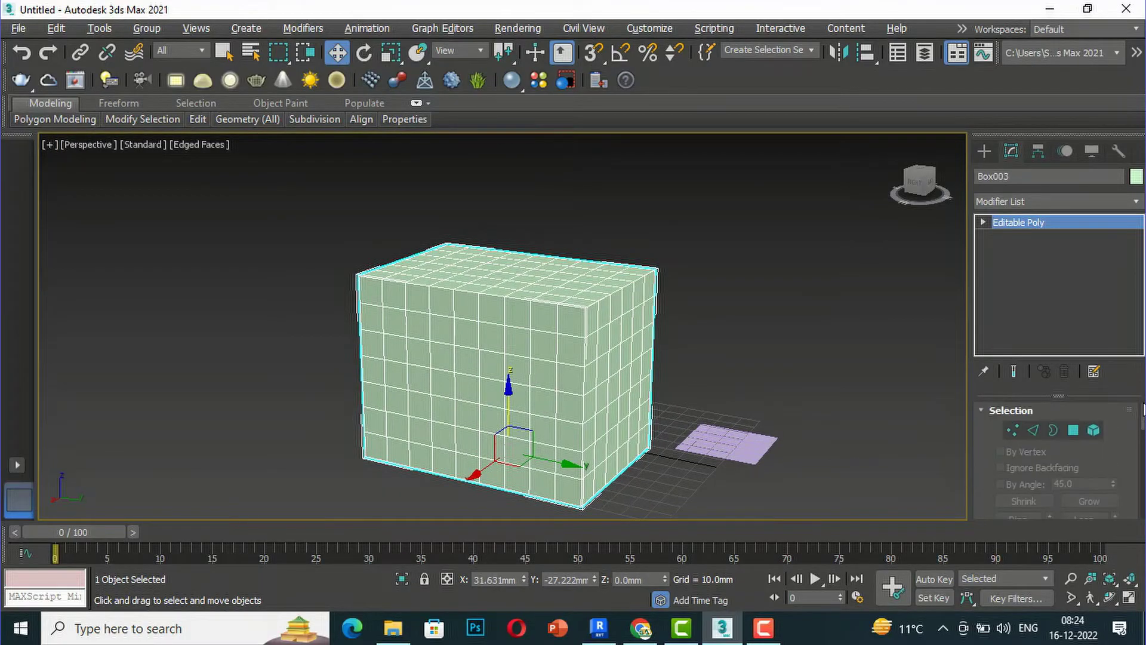
pyautogui.click(1095, 431)
pyautogui.click(584, 375)
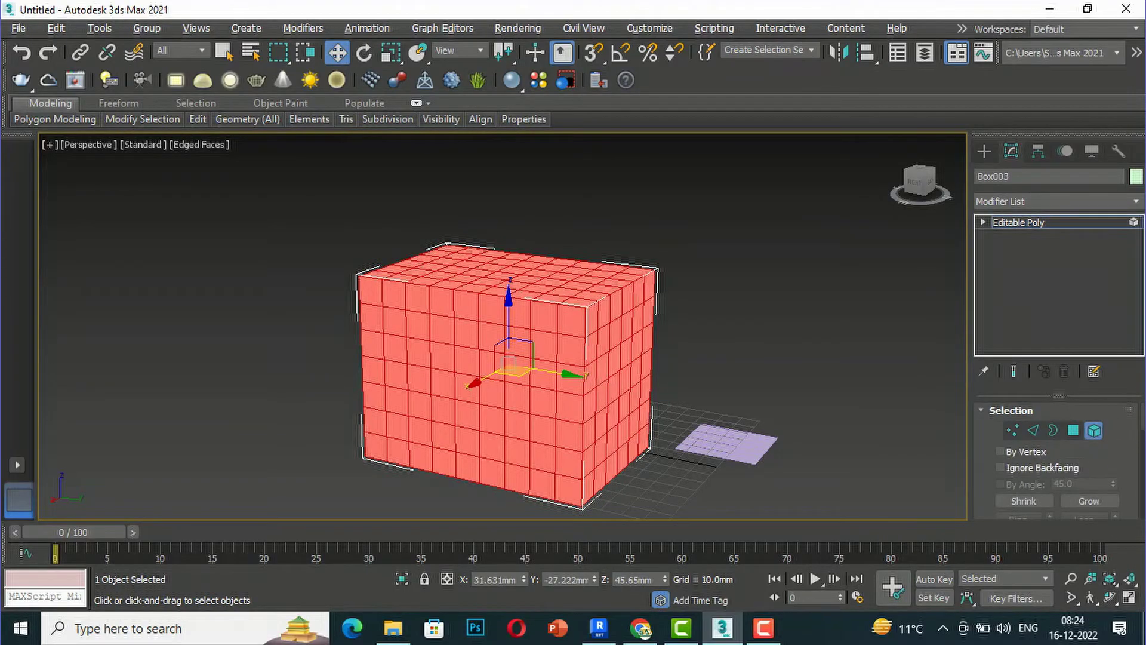
# Open the Relax settings for the selected element and try amounts of 1.0 and -1.0 with 1 iteration.
pyautogui.moveTo(1143, 418); pyautogui.dragTo(1143, 431)
pyautogui.moveTo(1144, 432); pyautogui.dragTo(1144, 451)
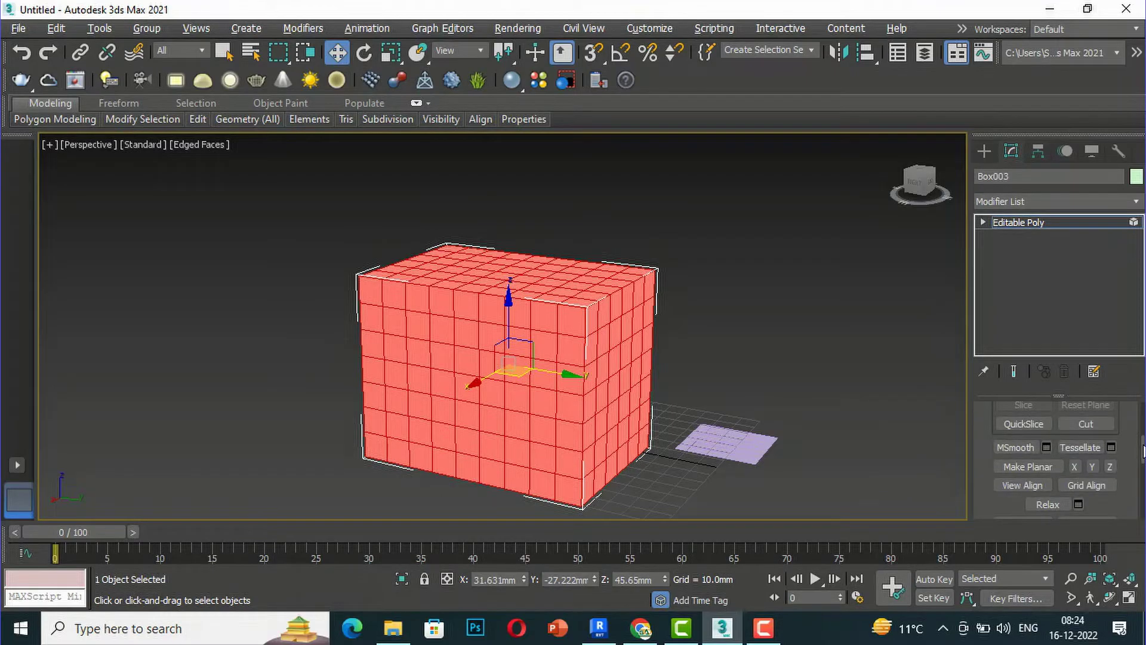
pyautogui.click(1078, 504)
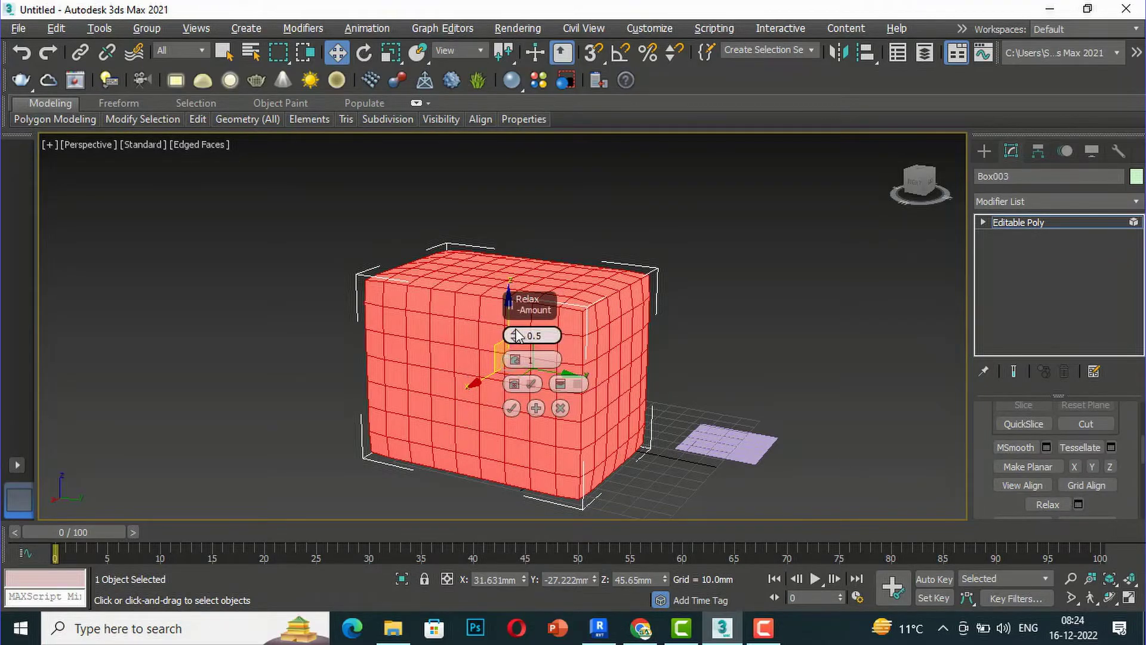
pyautogui.moveTo(517, 336); pyautogui.dragTo(529, 270)
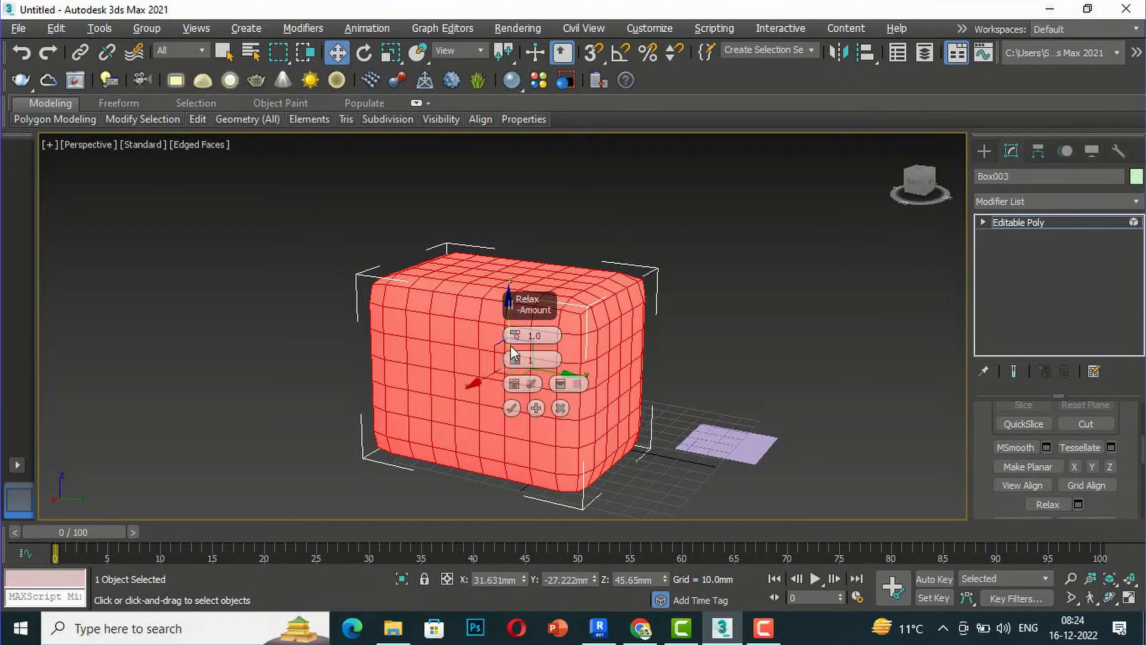
pyautogui.moveTo(517, 340); pyautogui.dragTo(515, 347)
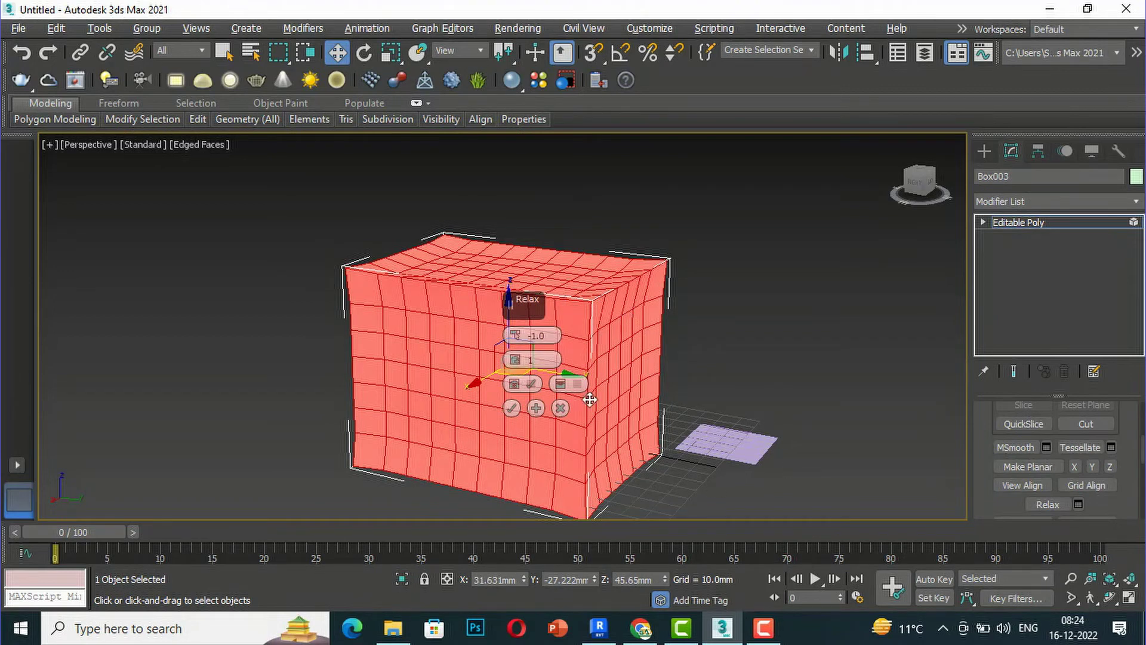
pyautogui.moveTo(516, 338)
pyautogui.mouseDown()
pyautogui.moveTo(519, 312)
pyautogui.moveTo(518, 343)
pyautogui.moveTo(525, 313)
pyautogui.moveTo(528, 336)
pyautogui.mouseUp()
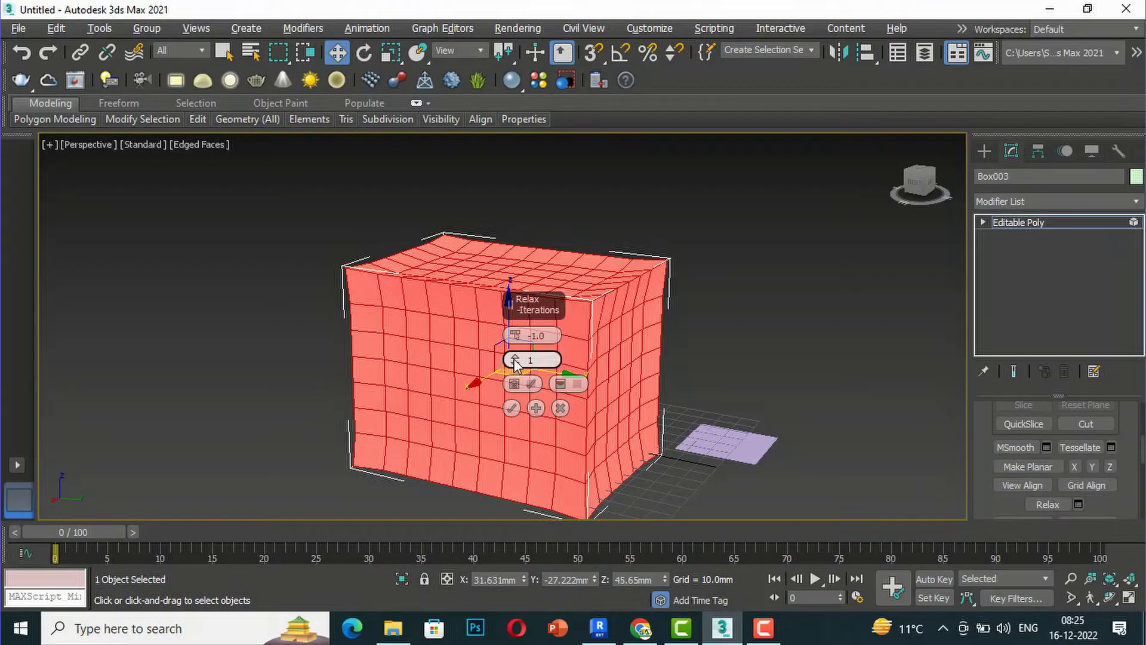
pyautogui.moveTo(516, 363)
pyautogui.mouseDown()
pyautogui.moveTo(516, 347)
pyautogui.moveTo(522, 359)
pyautogui.mouseUp()
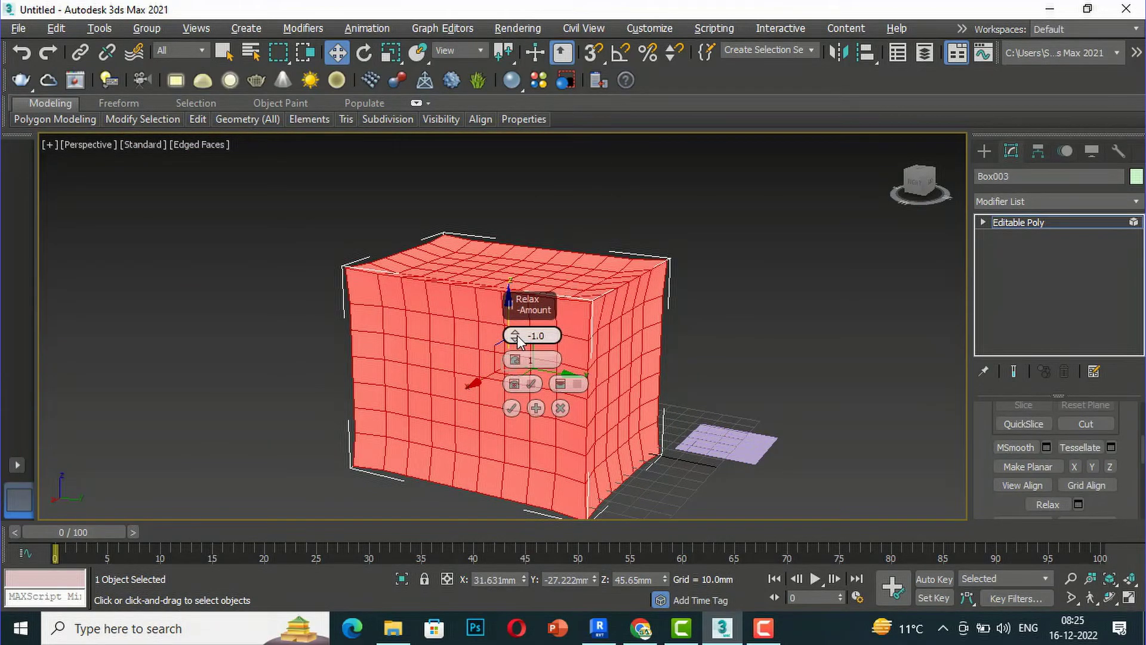
# Set the Relax amount to 1.0 with 13 iterations, and try the Hold Boundary Points and Hold Outer Points options.
pyautogui.moveTo(517, 337); pyautogui.dragTo(529, 305)
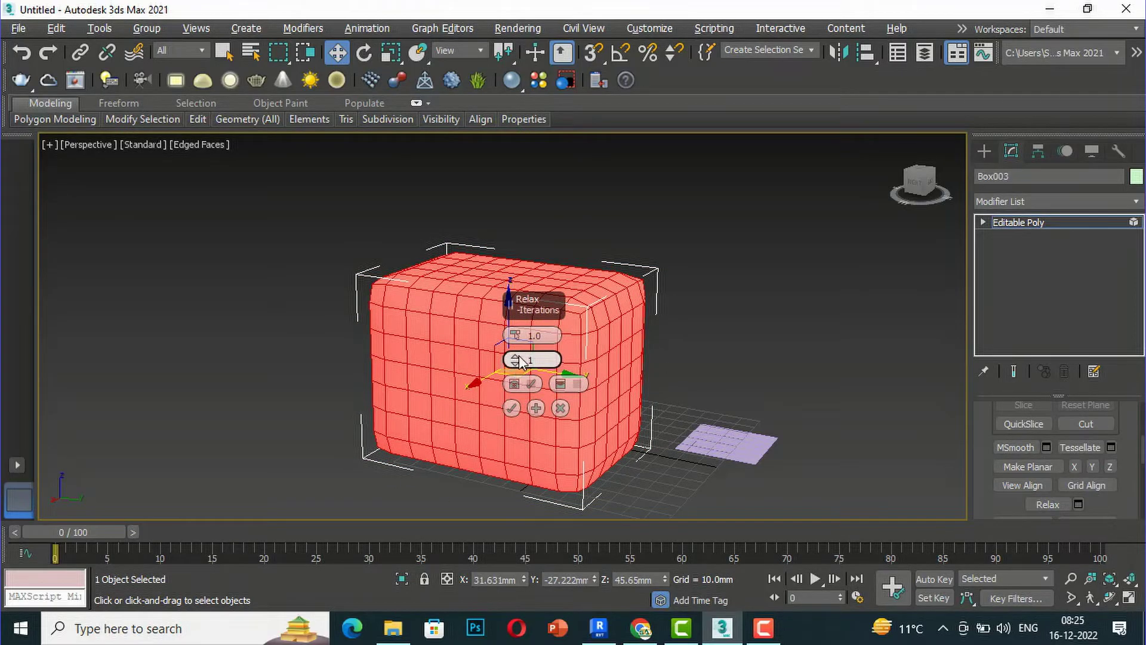
pyautogui.moveTo(520, 360); pyautogui.dragTo(534, 399)
pyautogui.moveTo(517, 365); pyautogui.dragTo(518, 394)
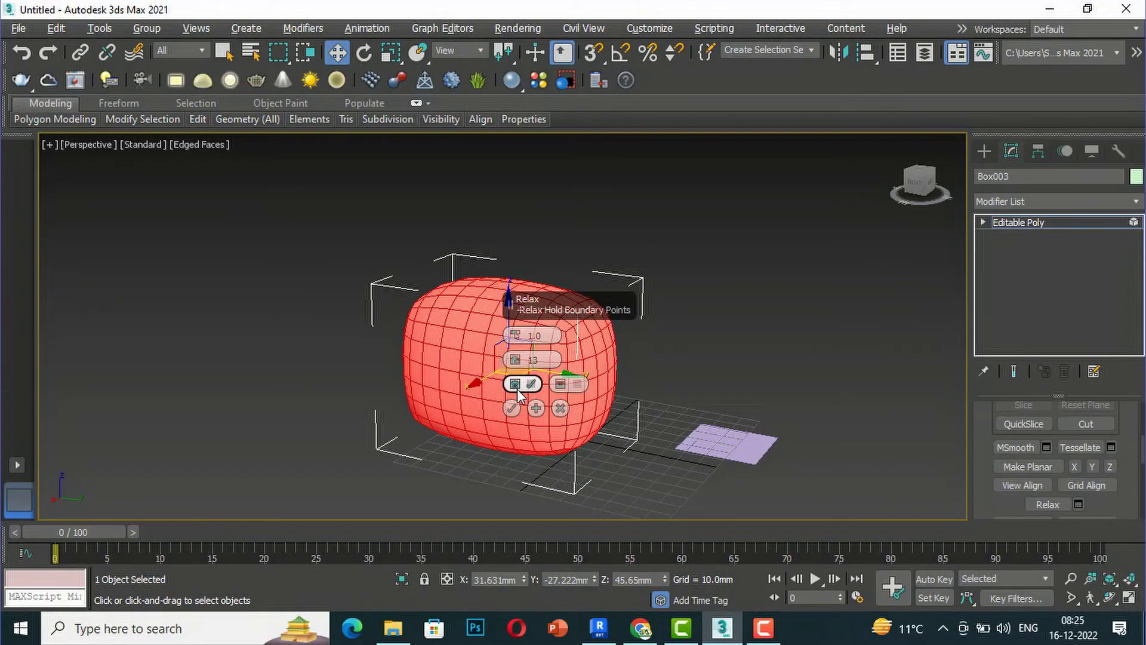
pyautogui.click(517, 389)
pyautogui.click(578, 384)
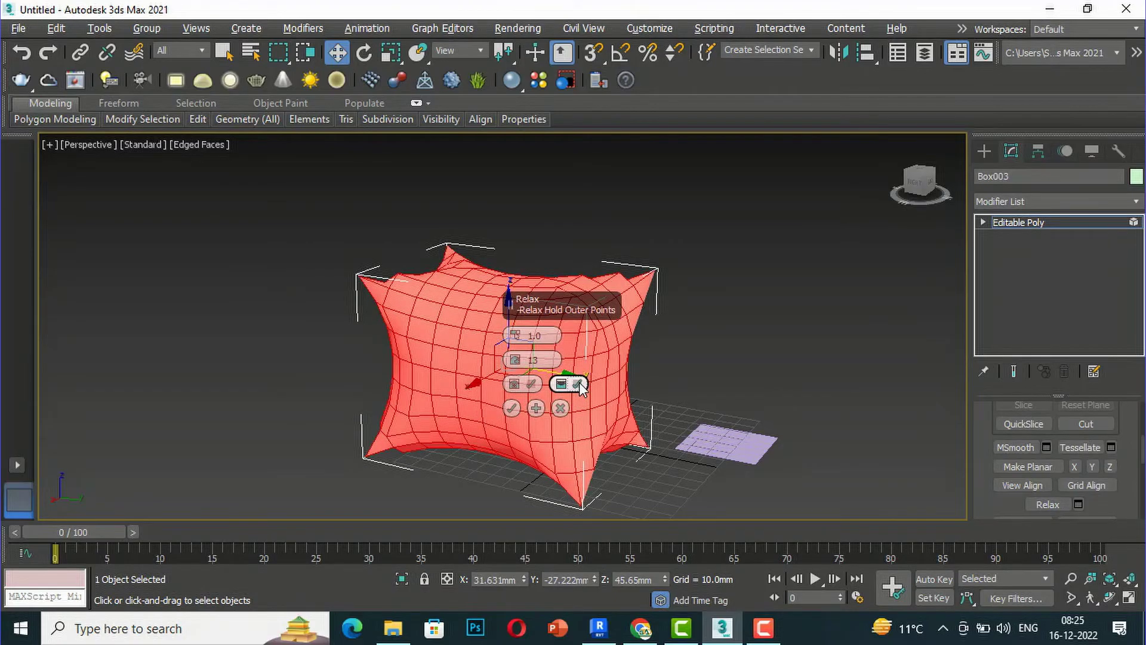
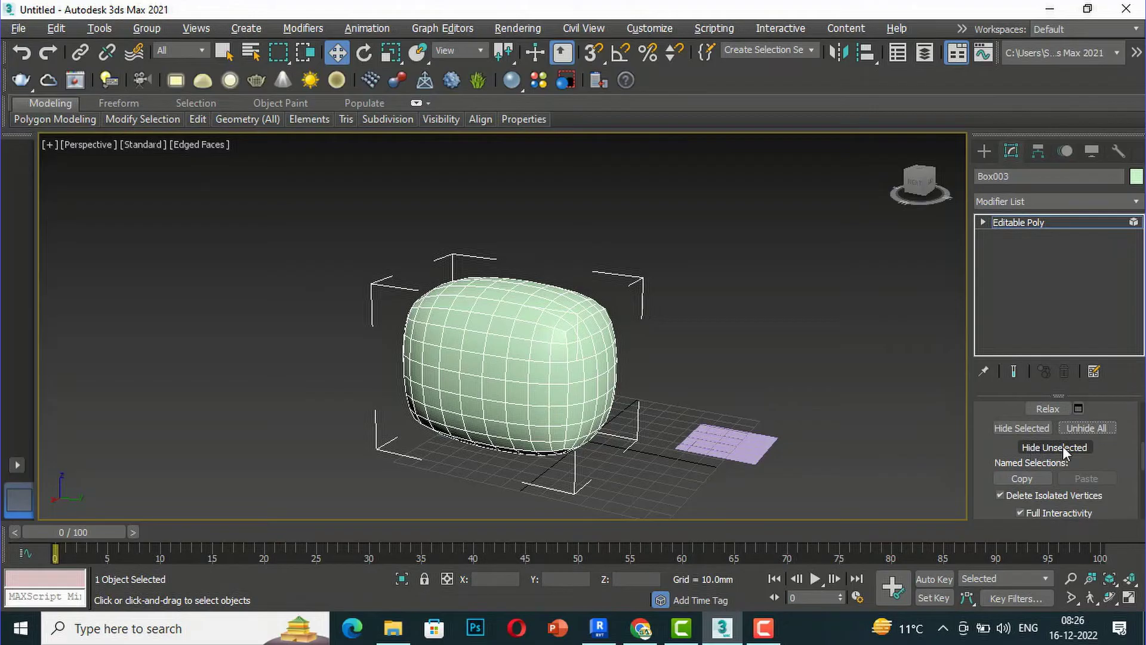
# Select the relaxed element and hide it with Hide Selected, also trying Unhide All and Hide Unselected.
pyautogui.click(1038, 423)
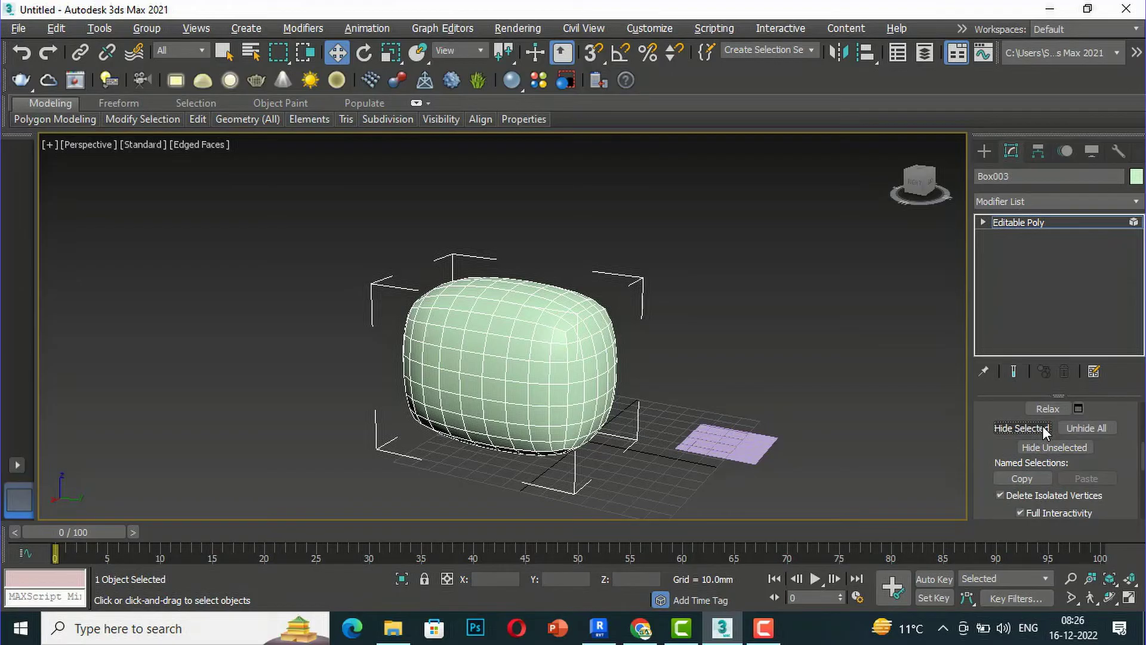
pyautogui.click(1079, 429)
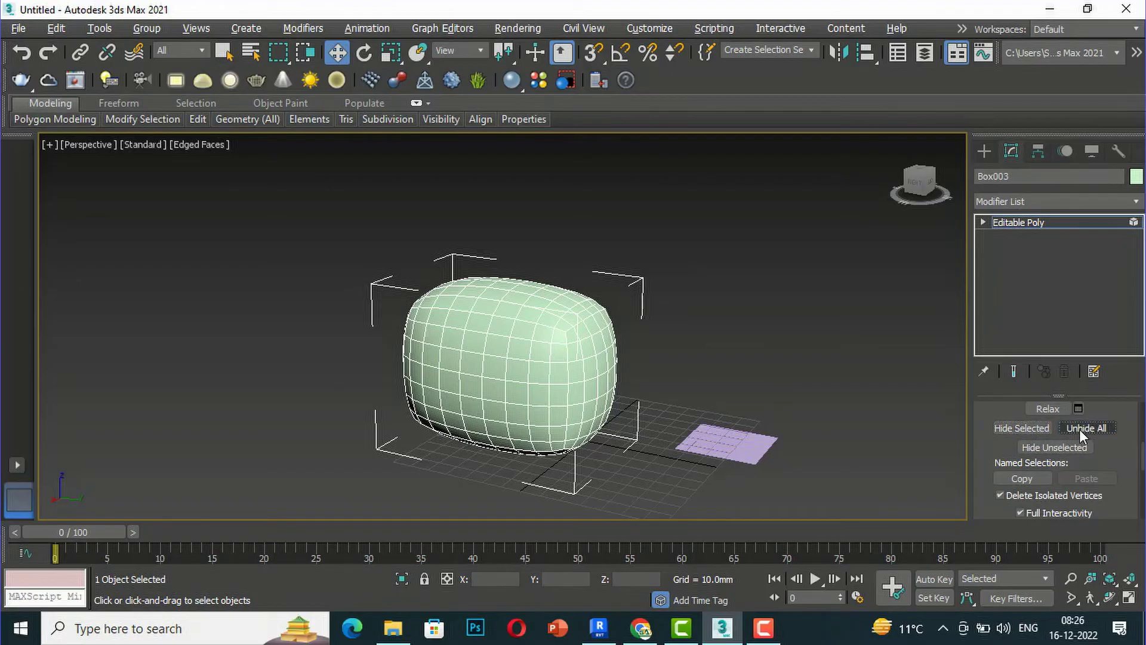
pyautogui.click(507, 405)
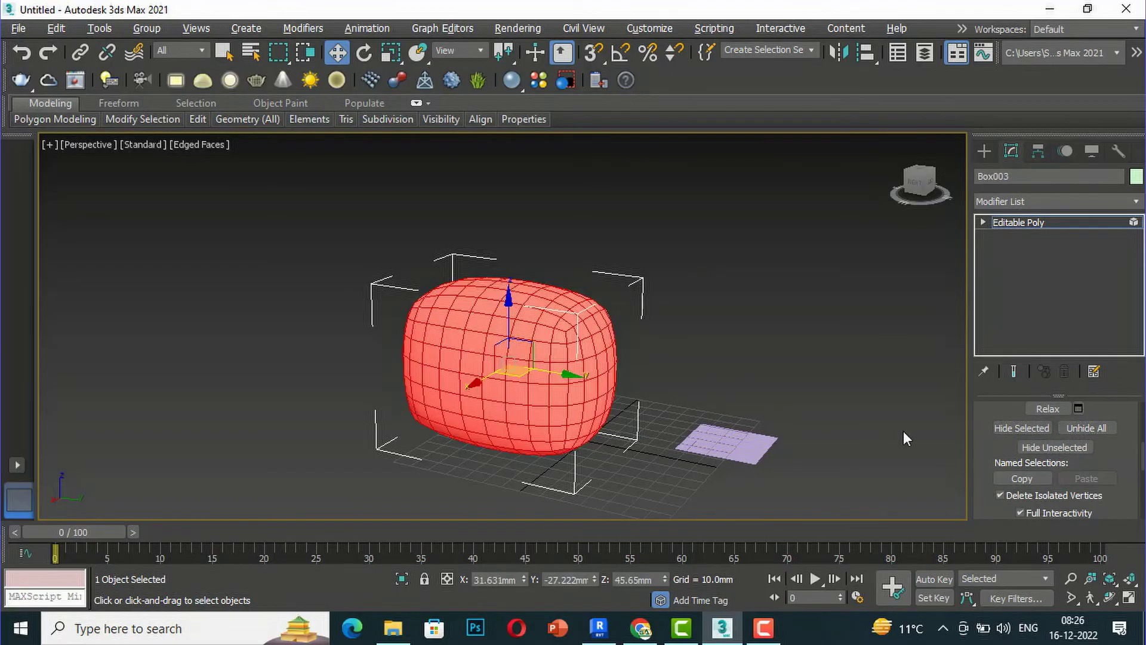
pyautogui.click(1026, 428)
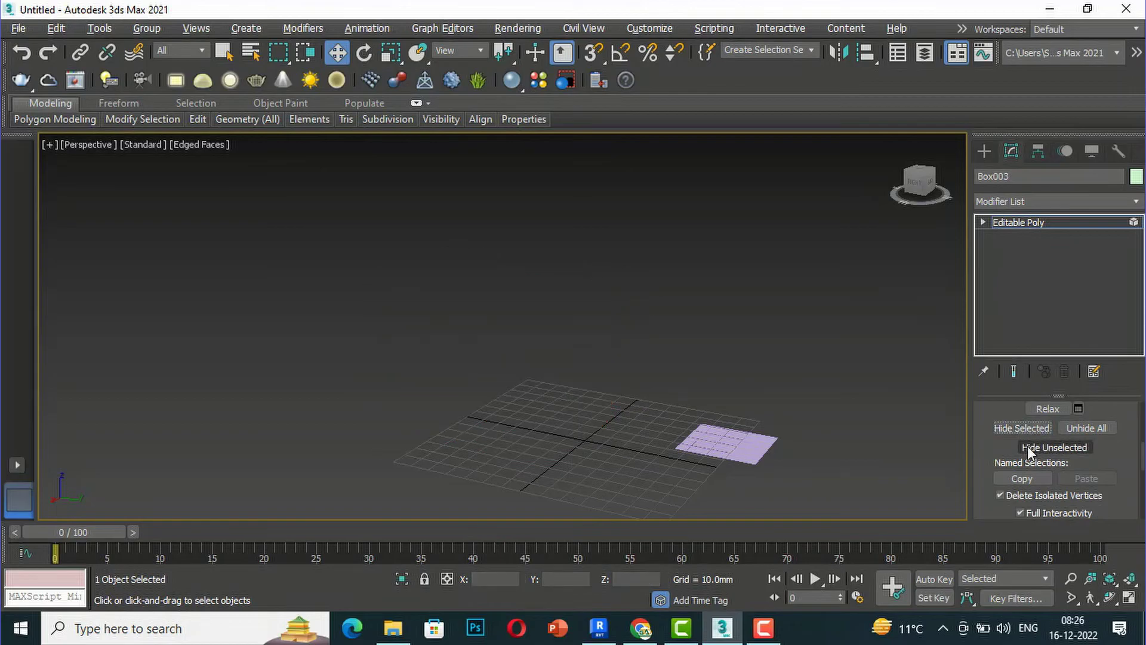
pyautogui.click(1028, 448)
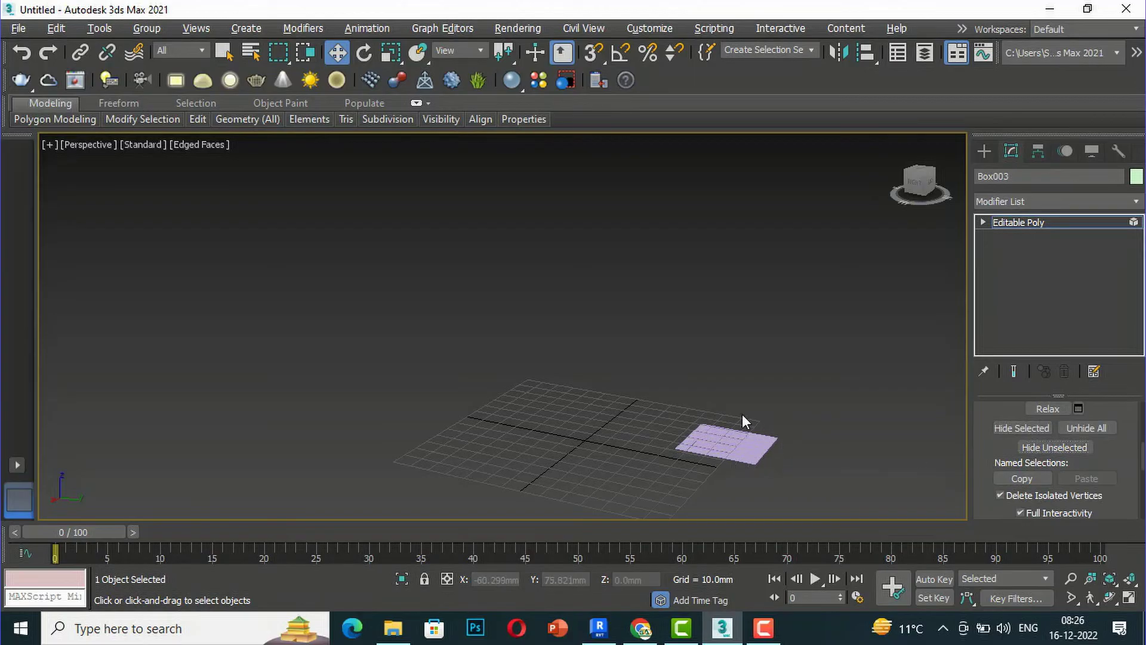
# Try to hide the flattened box with Hide Selection while still at the Element level.
pyautogui.moveTo(704, 394); pyautogui.dragTo(864, 503)
pyautogui.rightClick(749, 457)
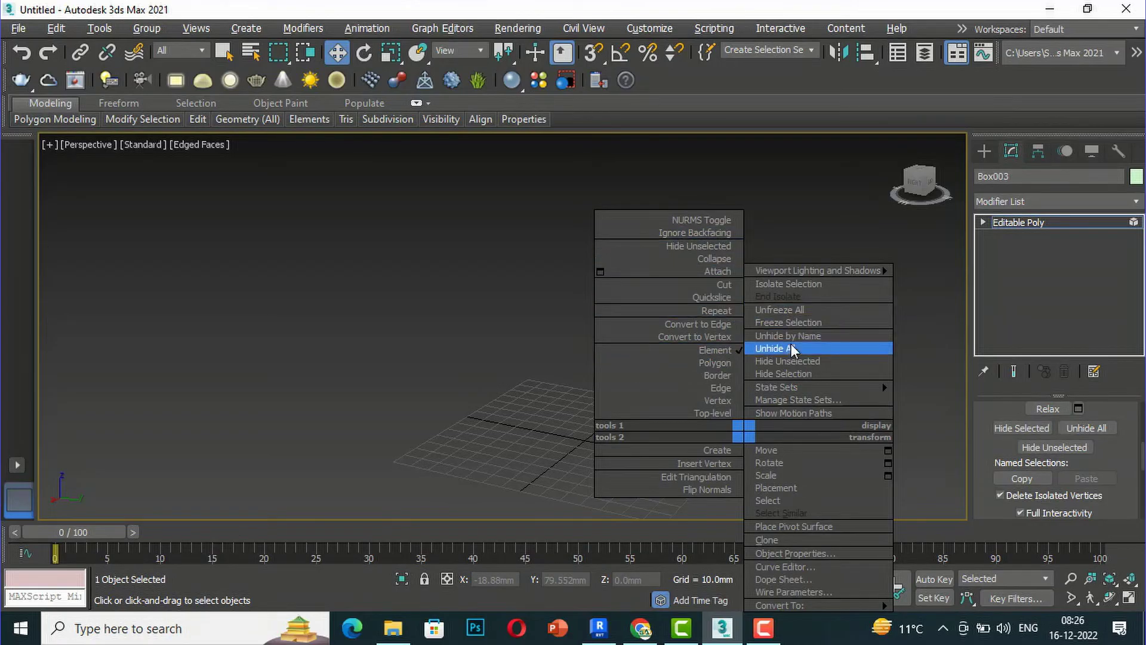
pyautogui.click(798, 374)
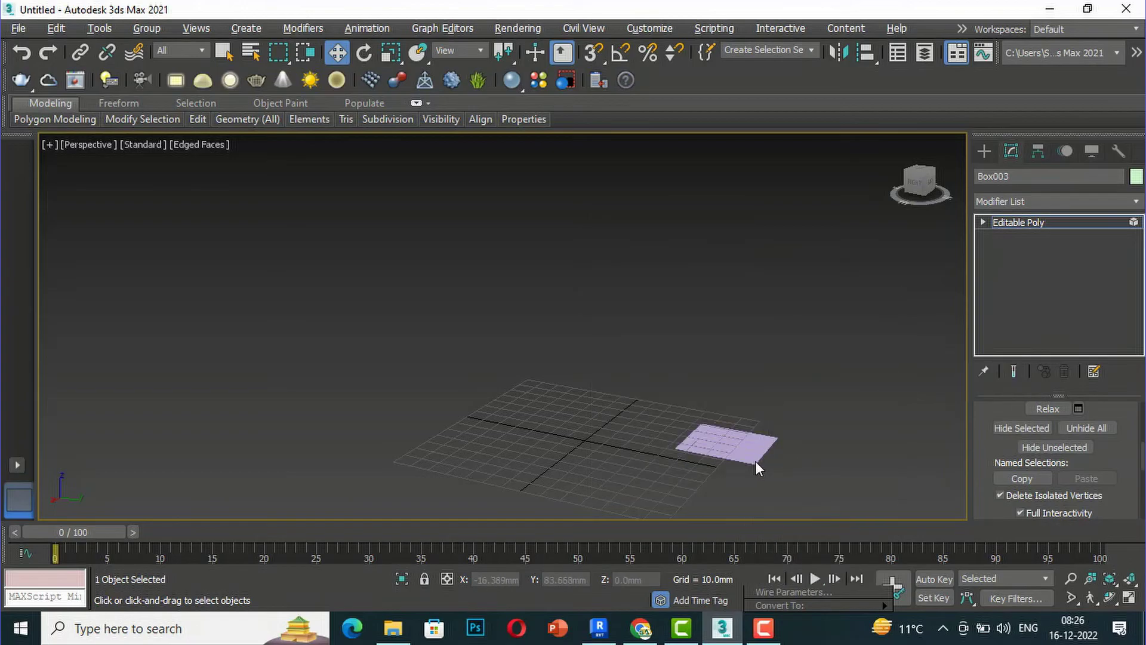
# Leave the Element level, hide the flattened box as a whole object with Hide Selection, and undo the hide.
pyautogui.click(985, 152)
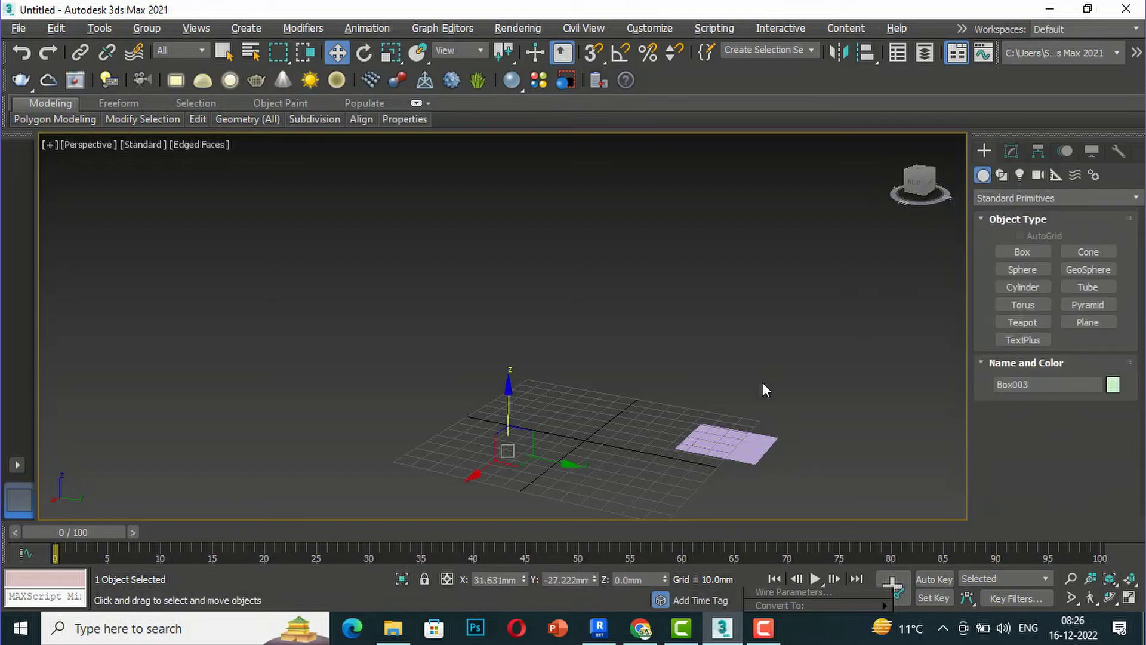
pyautogui.click(738, 452)
pyautogui.rightClick(732, 433)
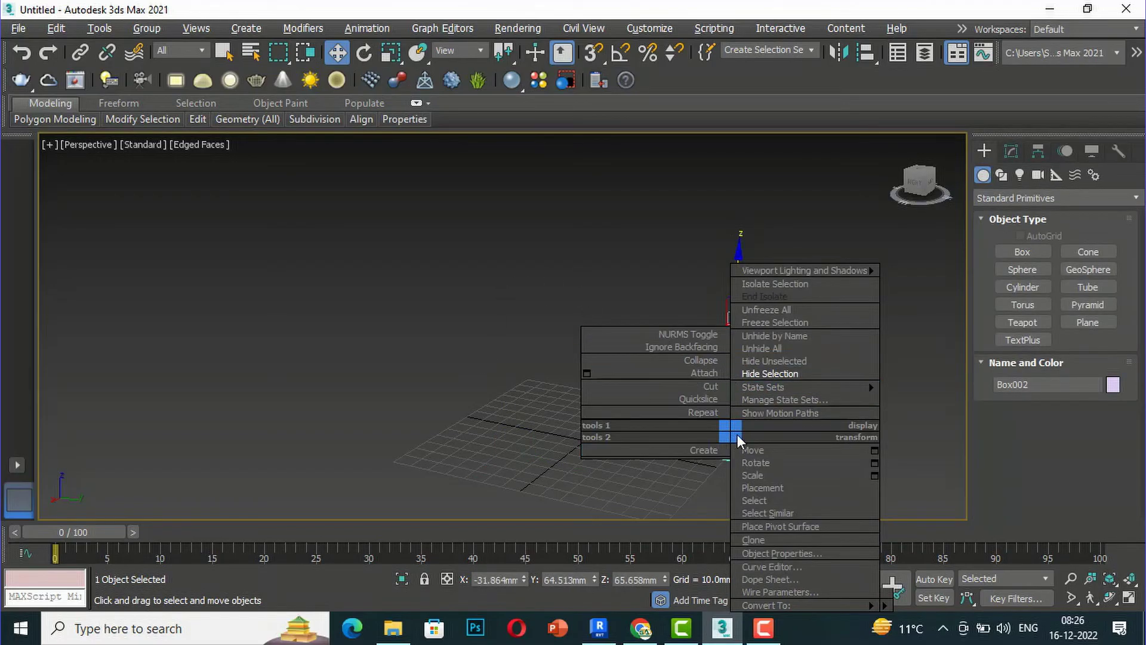
pyautogui.click(760, 385)
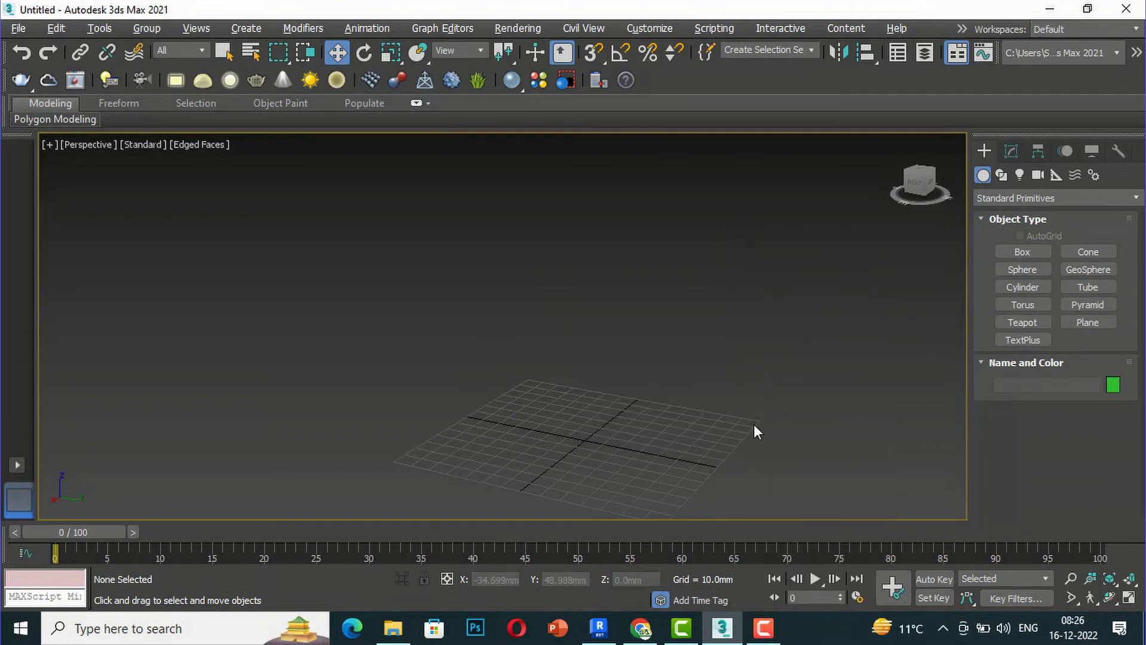
pyautogui.hotkey('ctrl', 'z')
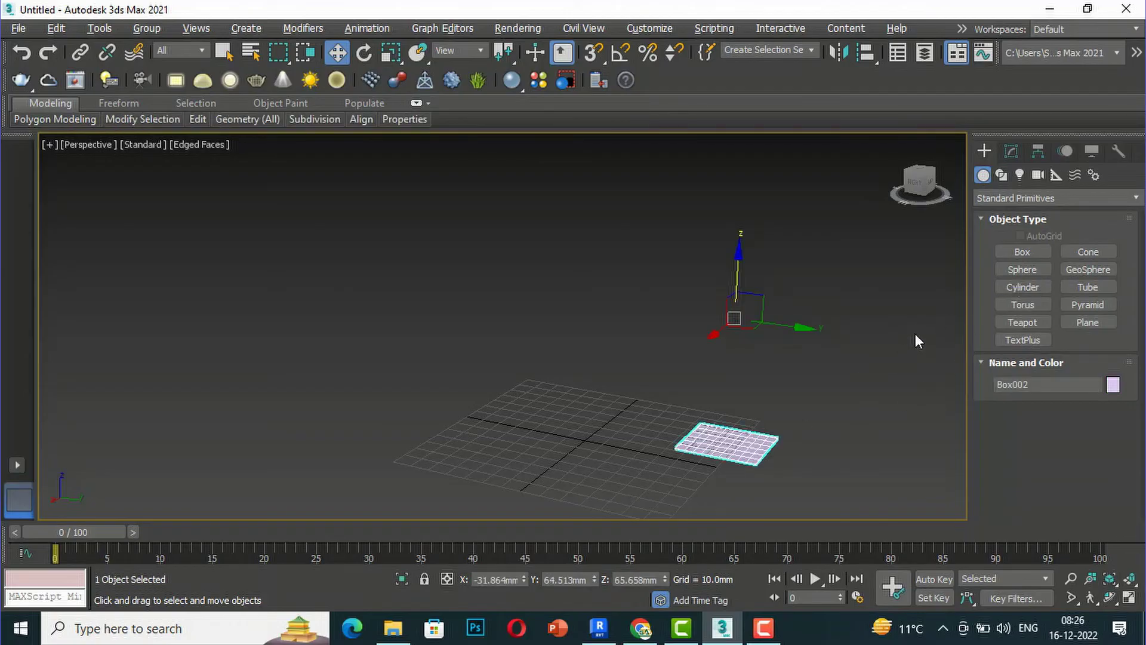
# Convert the flattened box to an Editable Poly.
pyautogui.rightClick(751, 445)
pyautogui.moveTo(881, 606)
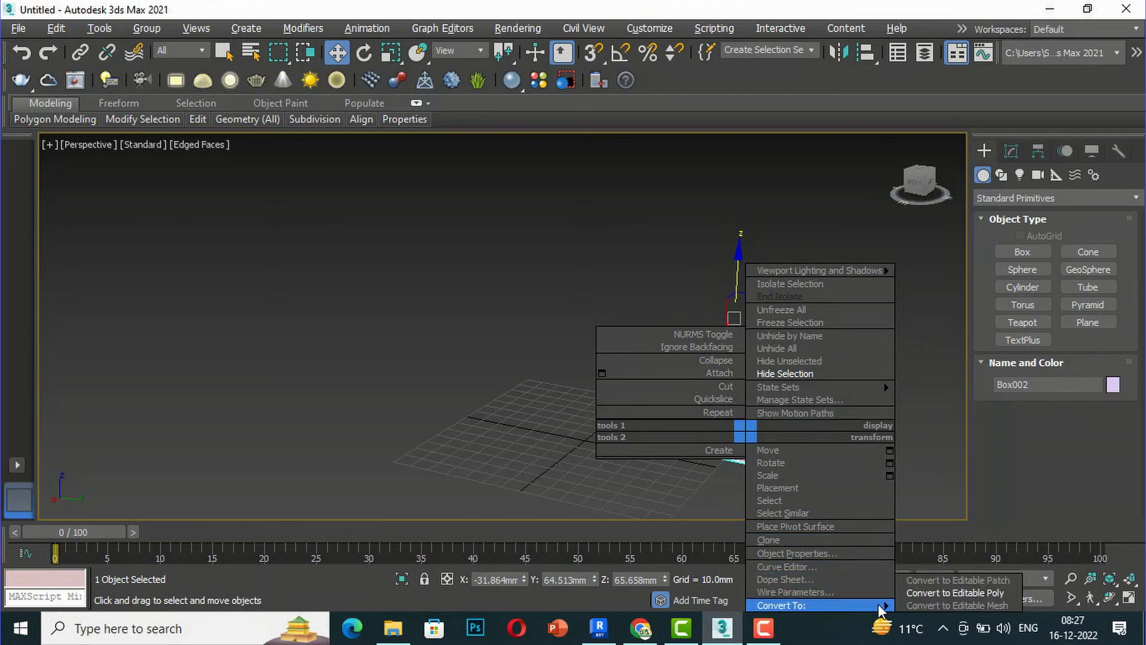
pyautogui.click(950, 593)
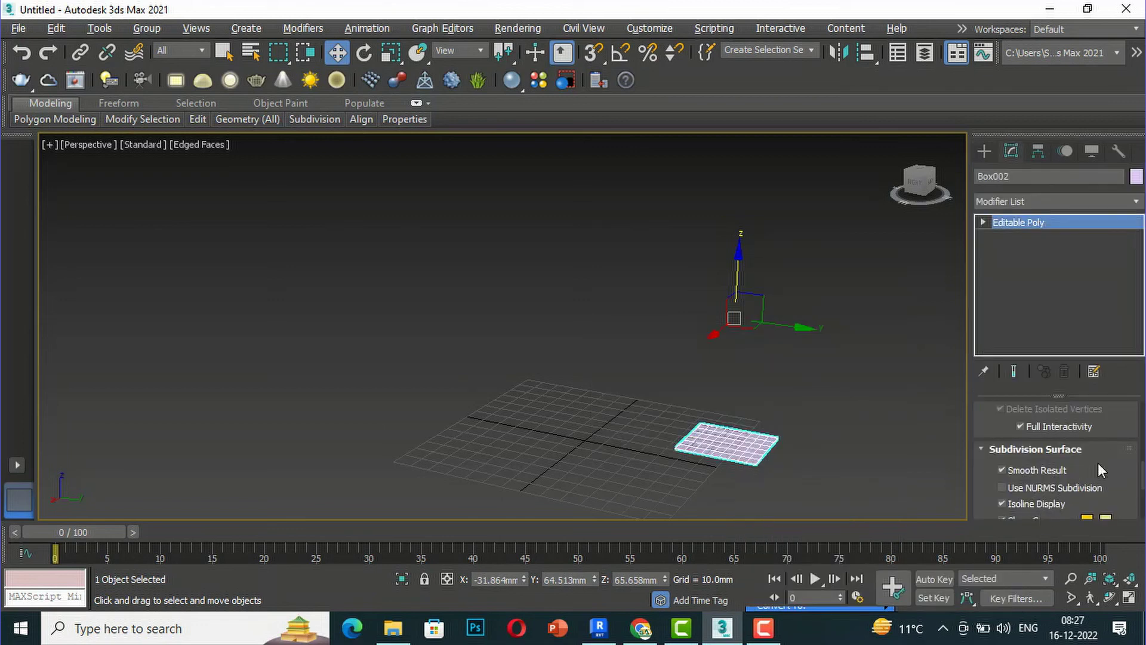
# Switch the flattened box to the Polygon level and locate its Hide Selected, Unhide All and Hide Unselected commands.
pyautogui.scroll(-5, 1057, 460)
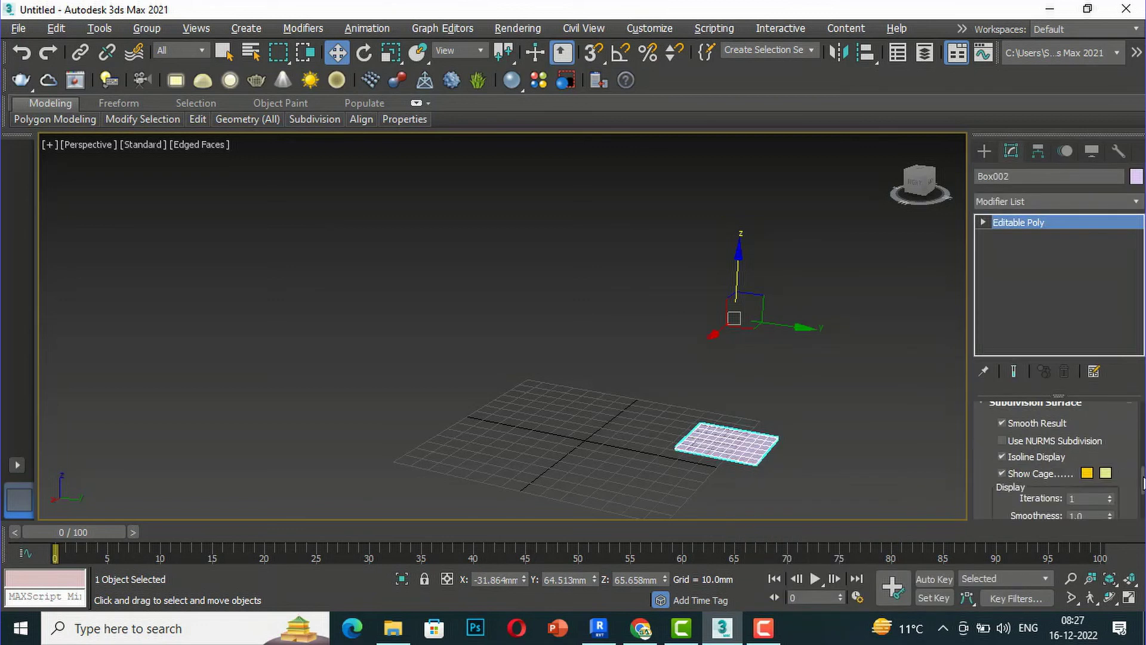
pyautogui.scroll(-3, 1056, 459)
pyautogui.scroll(15, 1057, 460)
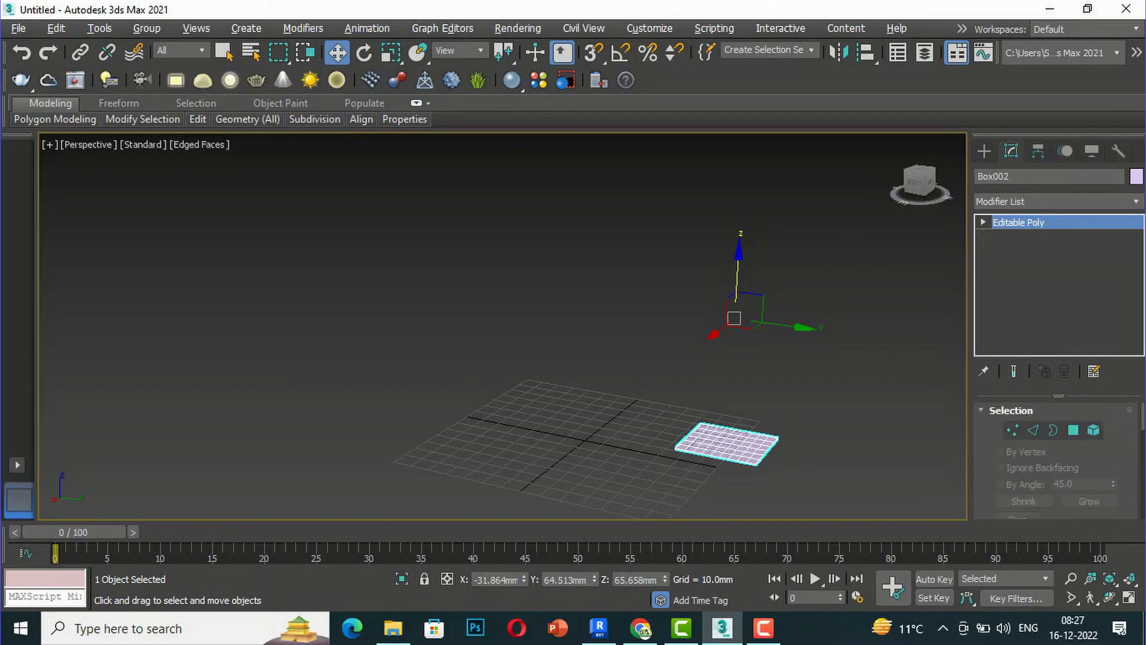
pyautogui.click(1076, 429)
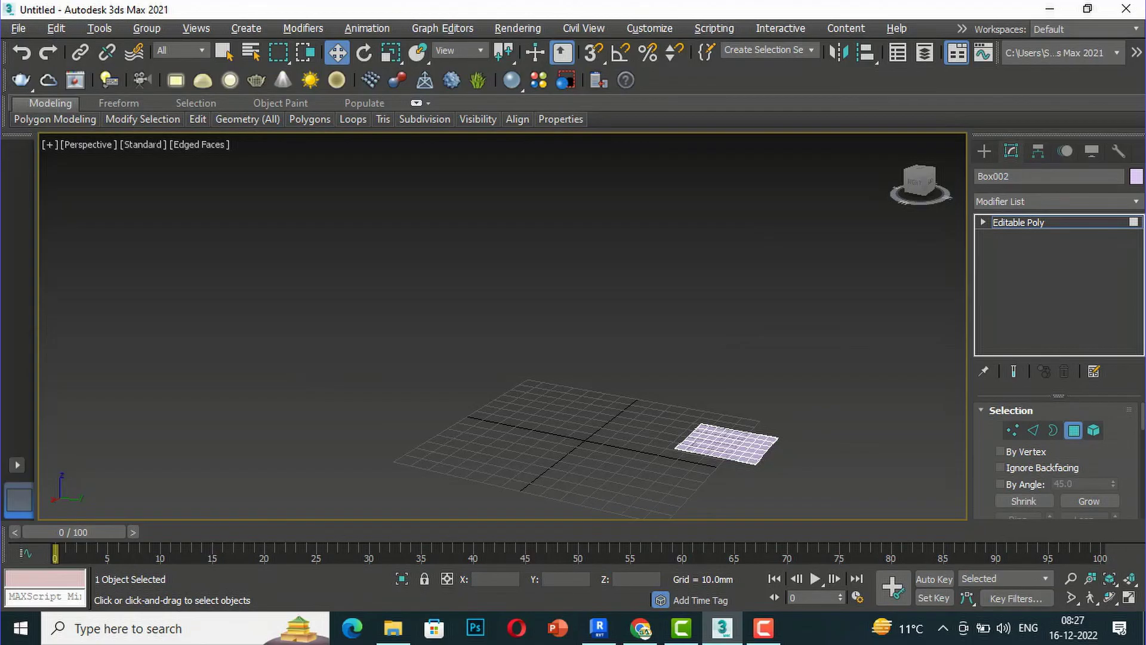
pyautogui.scroll(-15, 1057, 460)
pyautogui.scroll(5, 1143, 458)
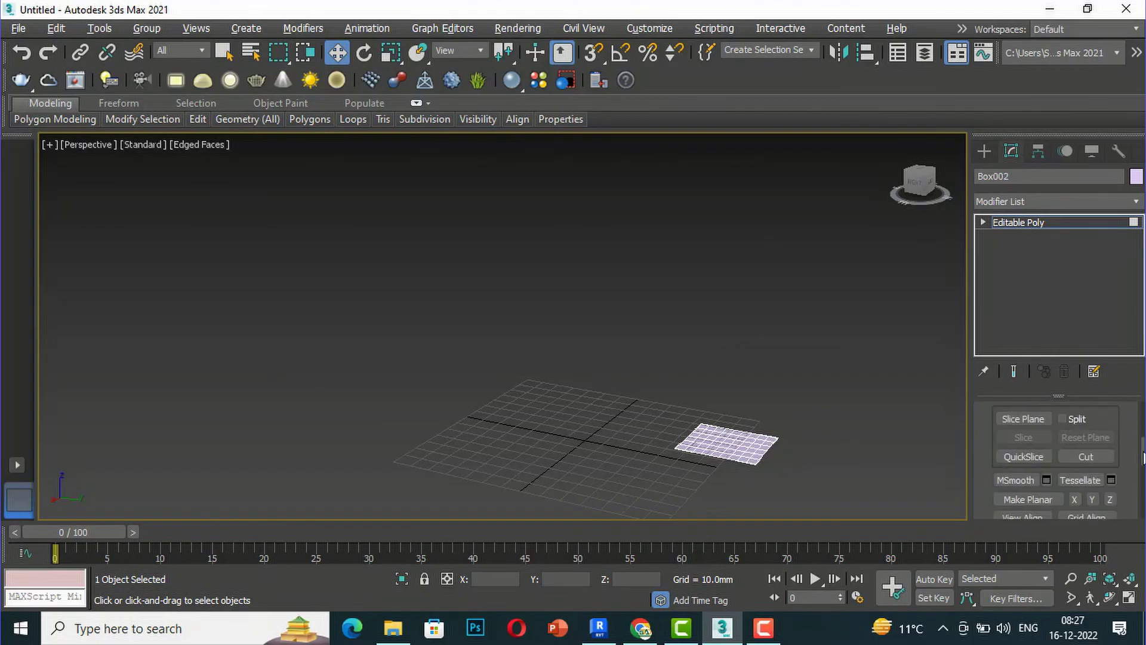
pyautogui.scroll(-2, 1144, 458)
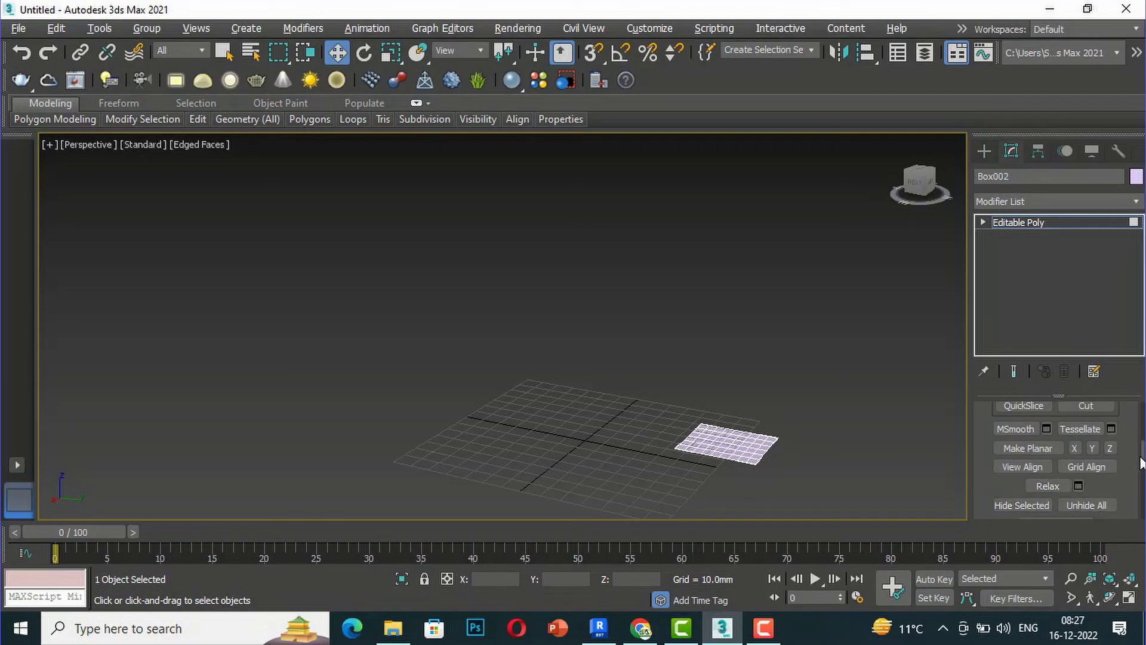
pyautogui.scroll(-1, 1143, 457)
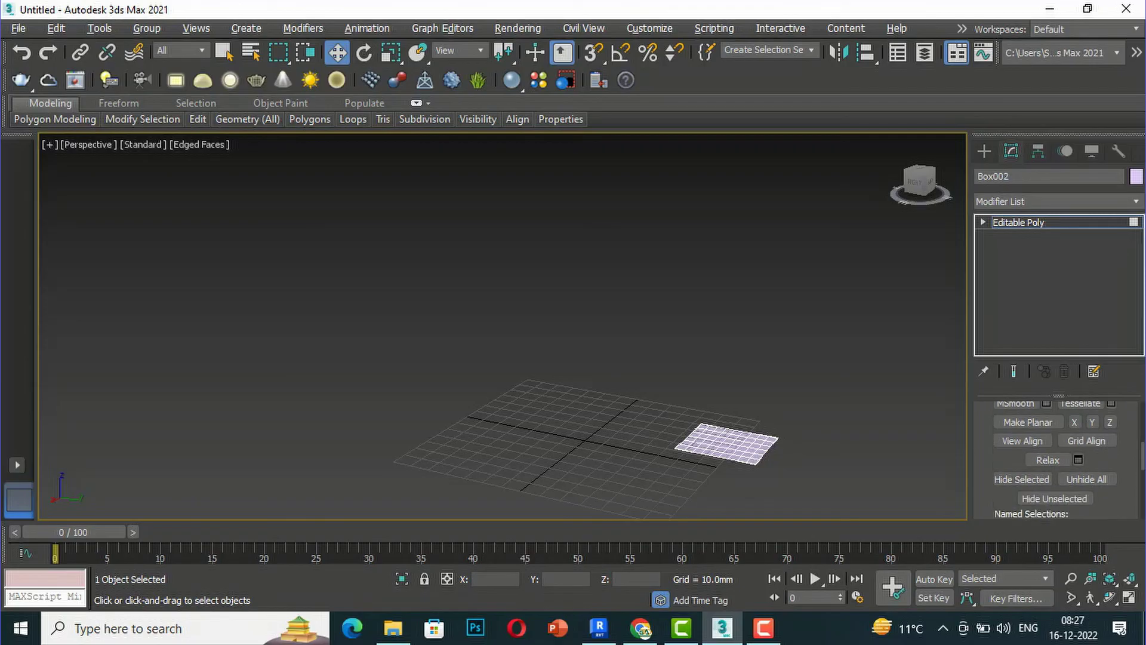